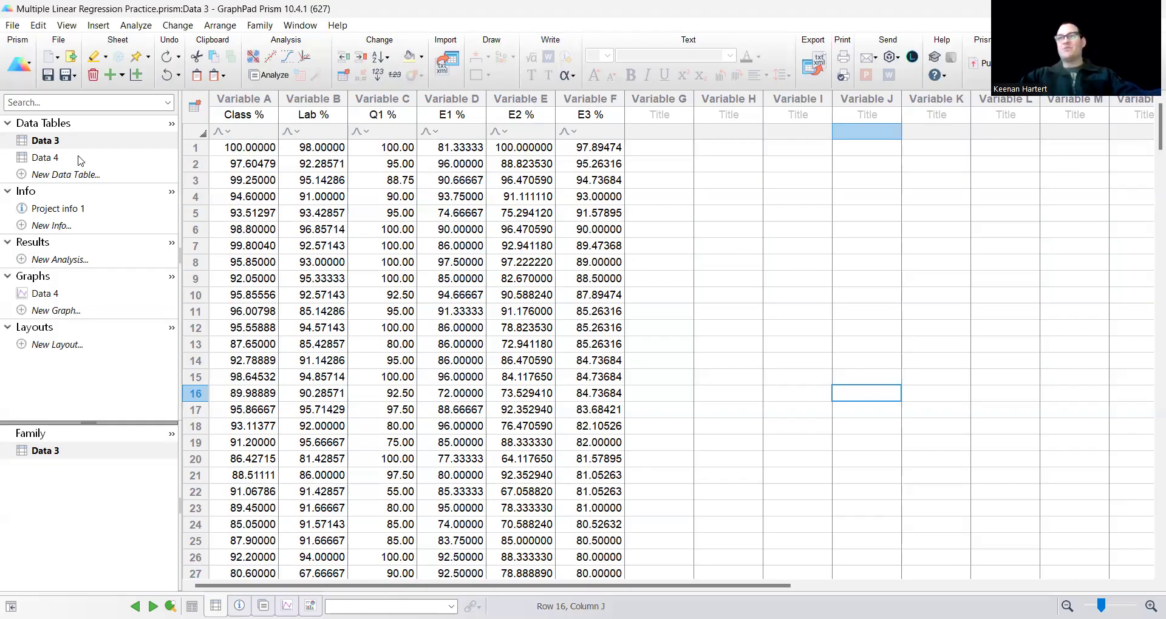
Examine the Class %, Lab %, Q1 %, E1 %, E2 % and E3 % columns of the Data 3 table
left_click(645, 265)
left_click(721, 277)
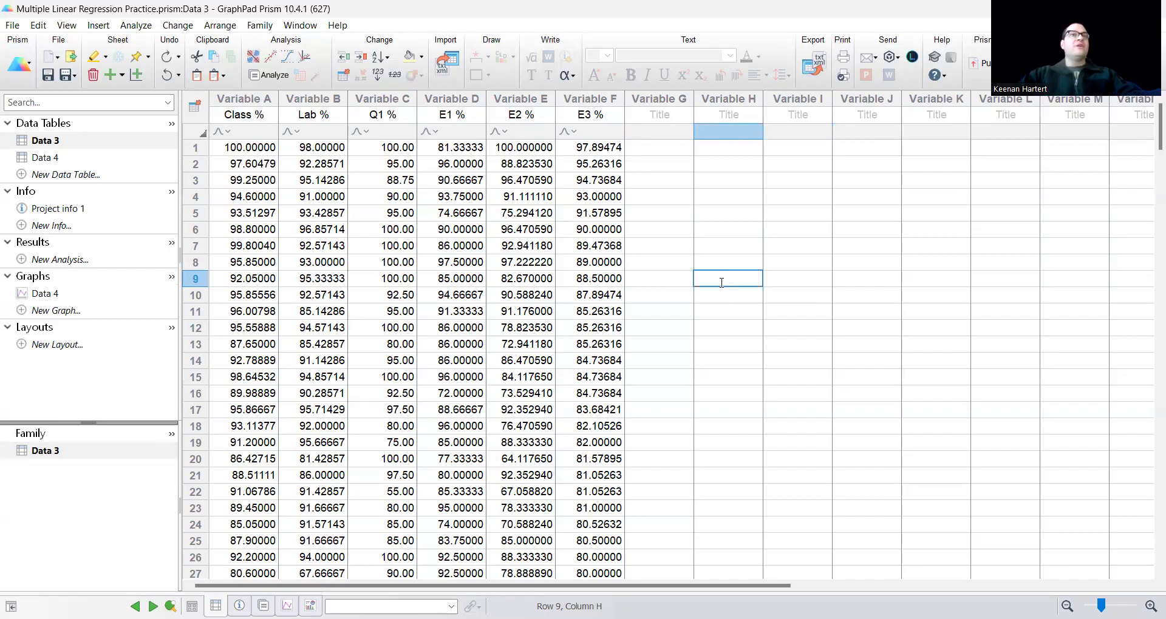
left_click(255, 108)
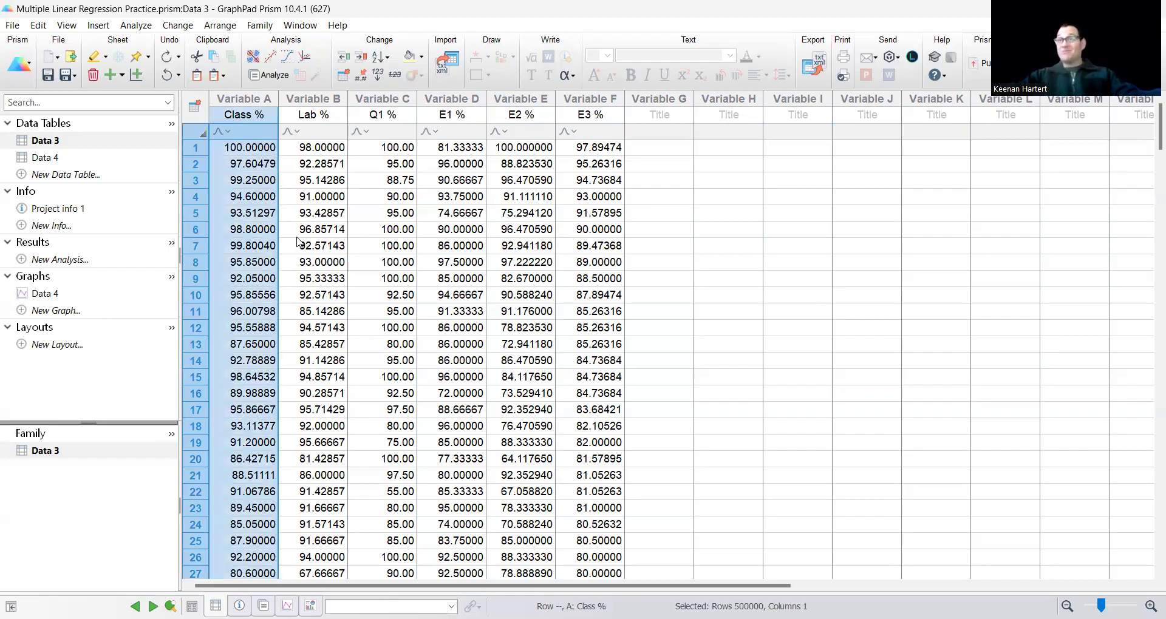
left_click(239, 261)
left_click(251, 147)
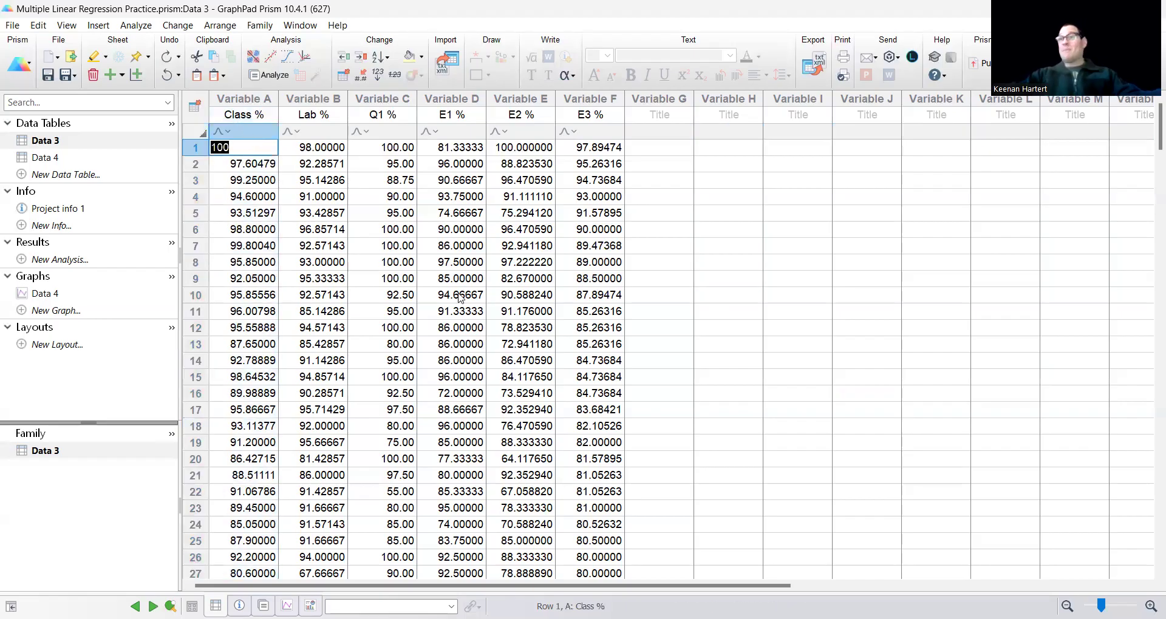
left_click(459, 265)
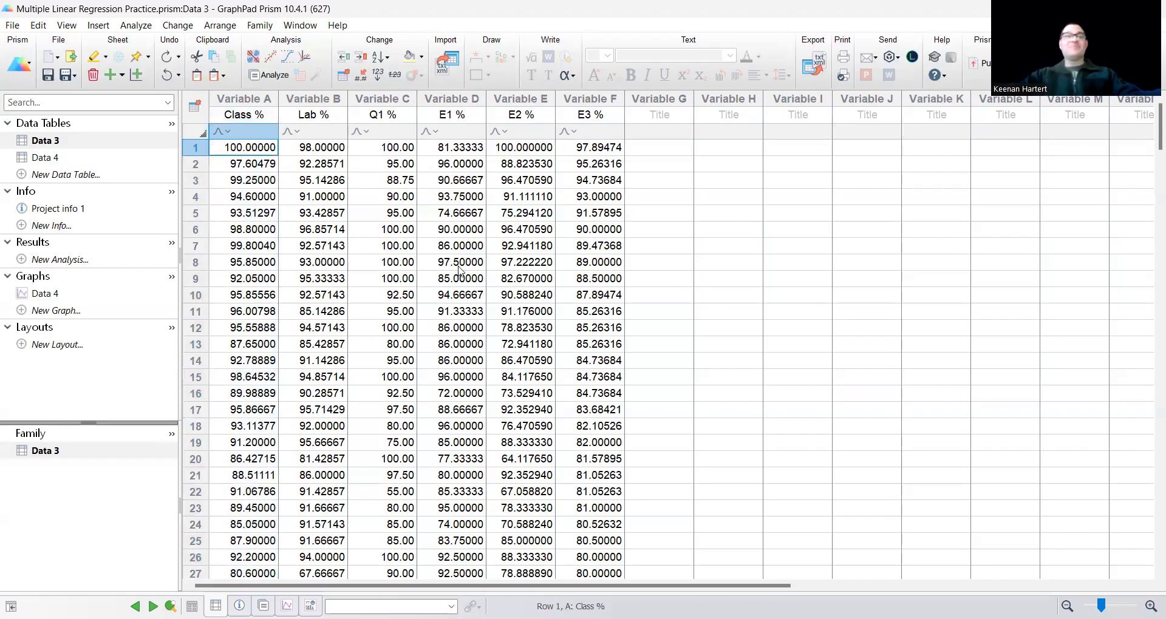
left_click(320, 99)
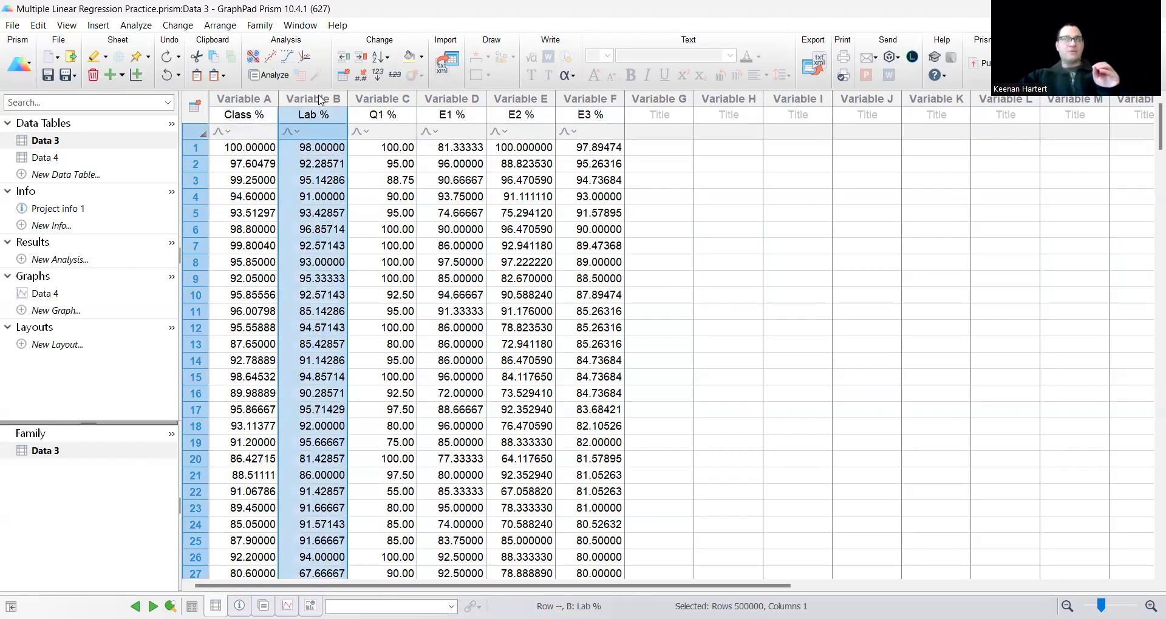
left_click(390, 230)
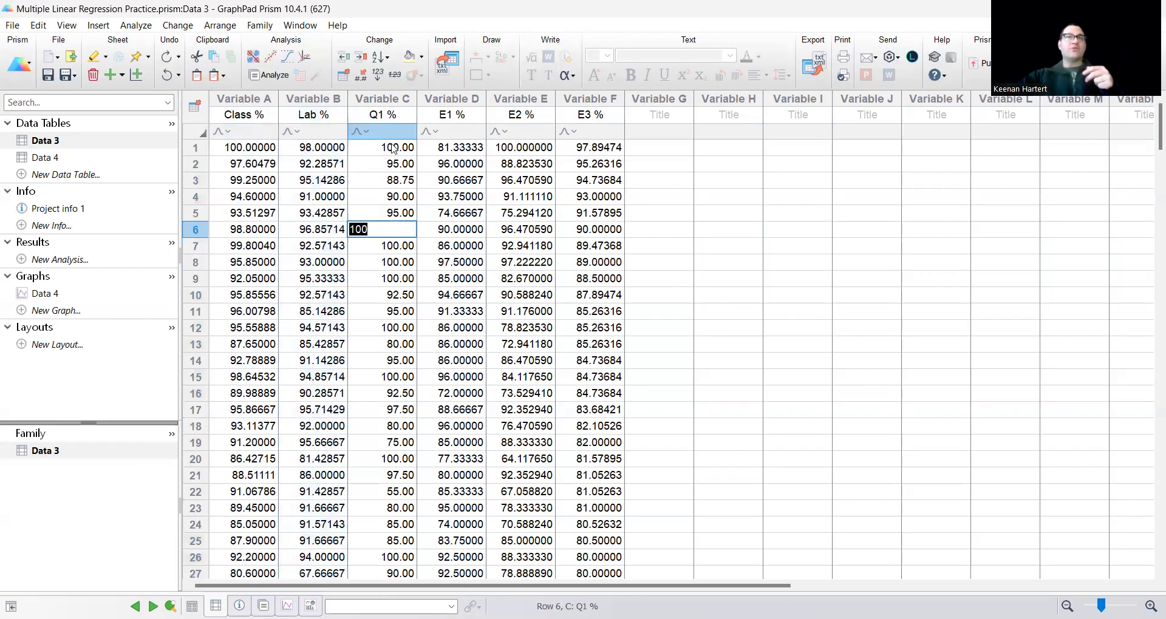
left_click(397, 99)
left_click_drag(449, 99, 586, 103)
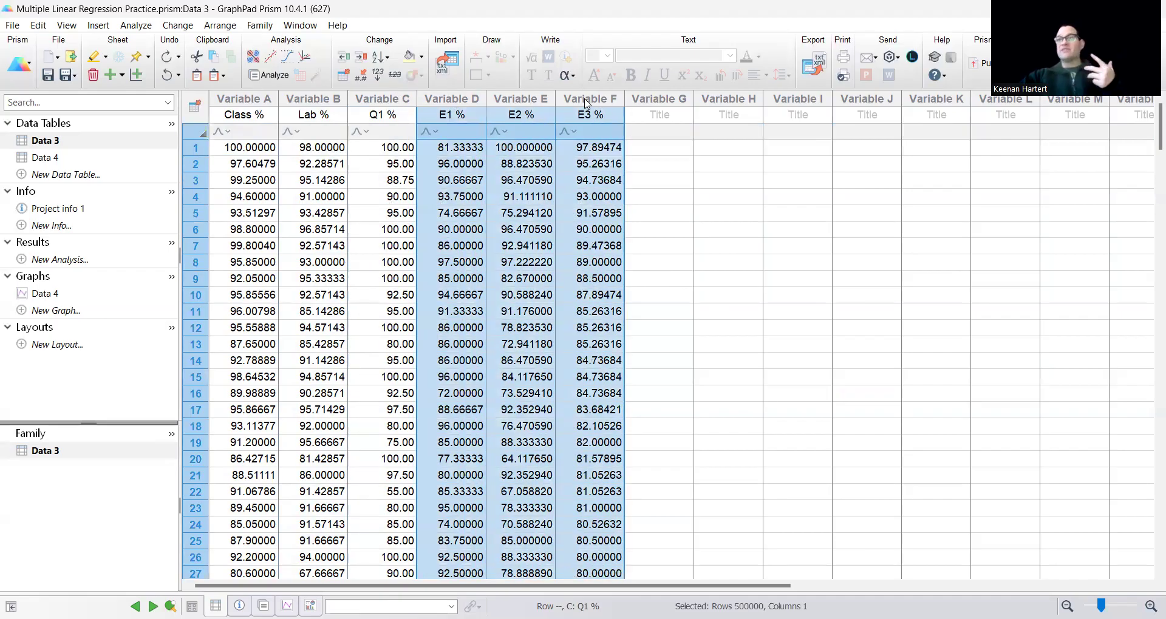
left_click(520, 295)
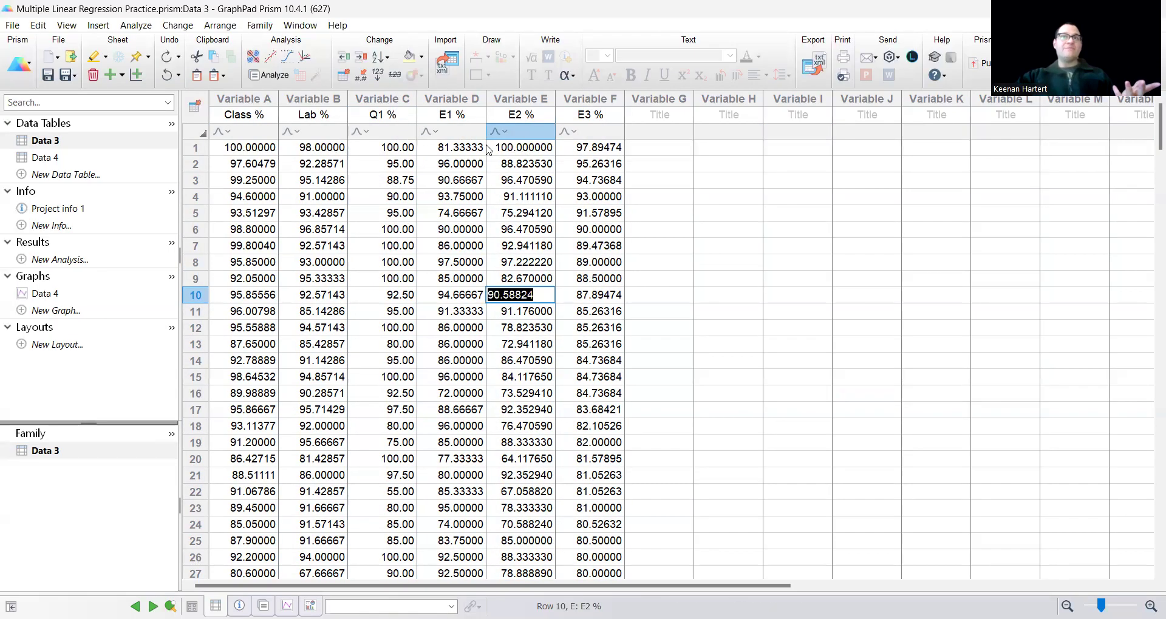
scroll(252, 450, "down", 13)
scroll(254, 440, "up", 13)
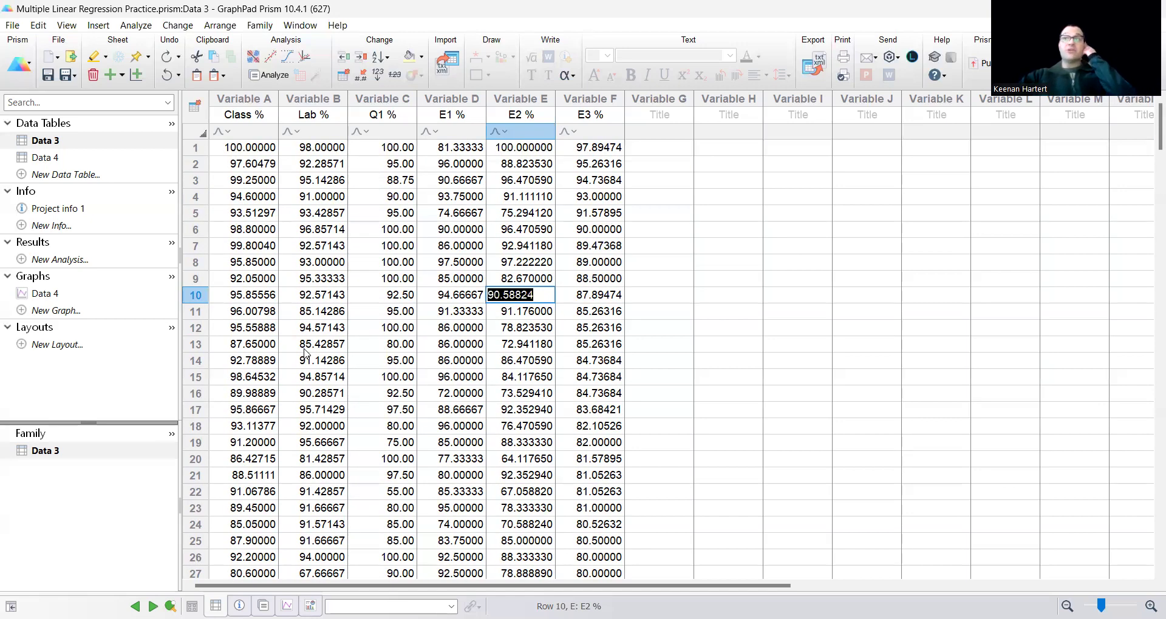
left_click(296, 209)
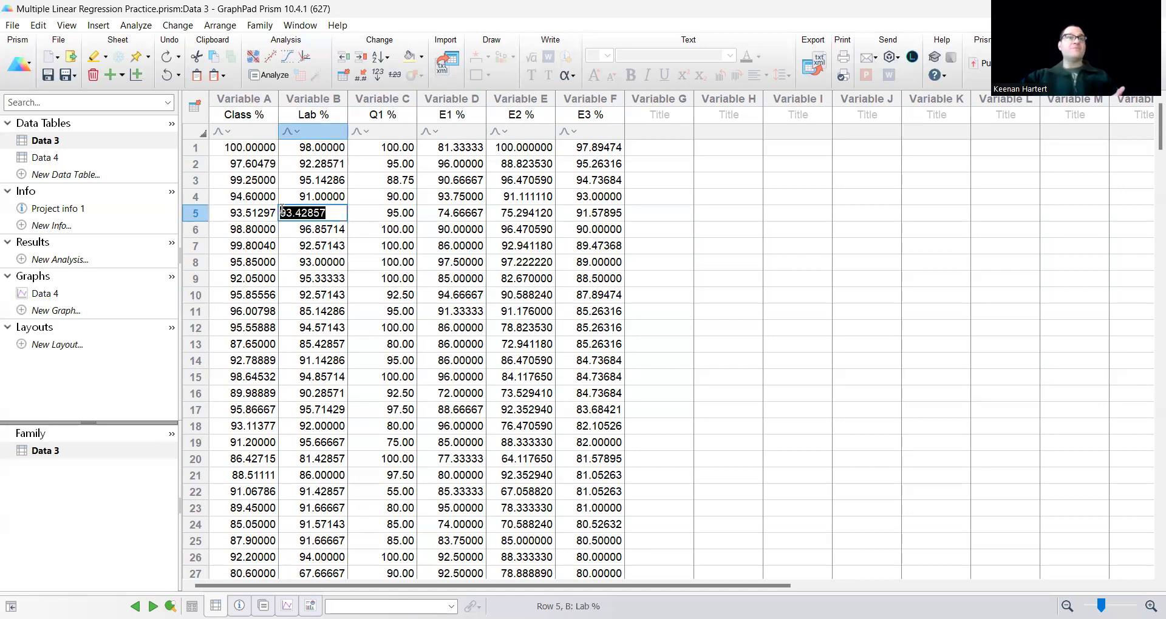
Set up a multiple linear regression on all six Data 3 variables, with Class % as the dependent variable
left_click(60, 260)
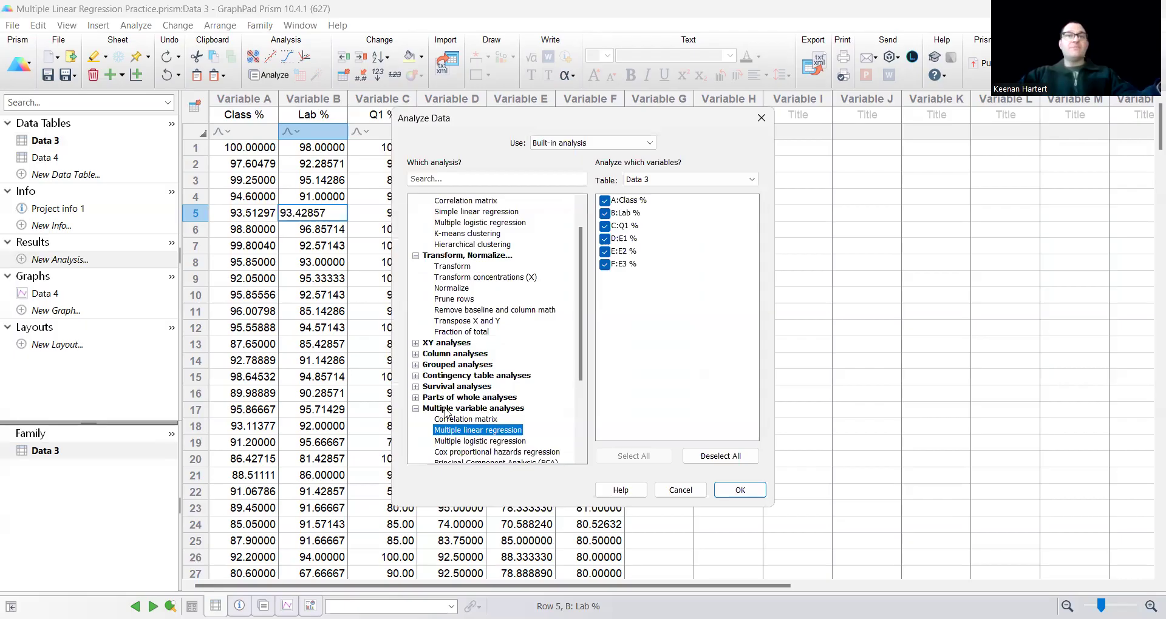
scroll(448, 411, "down", 2)
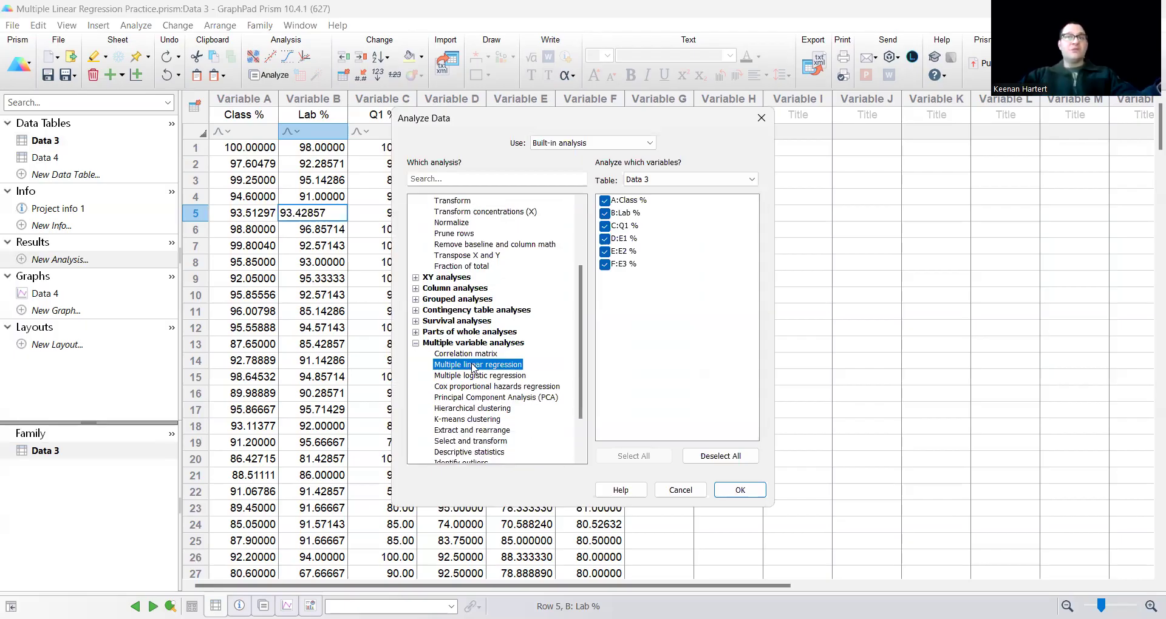
left_click(742, 492)
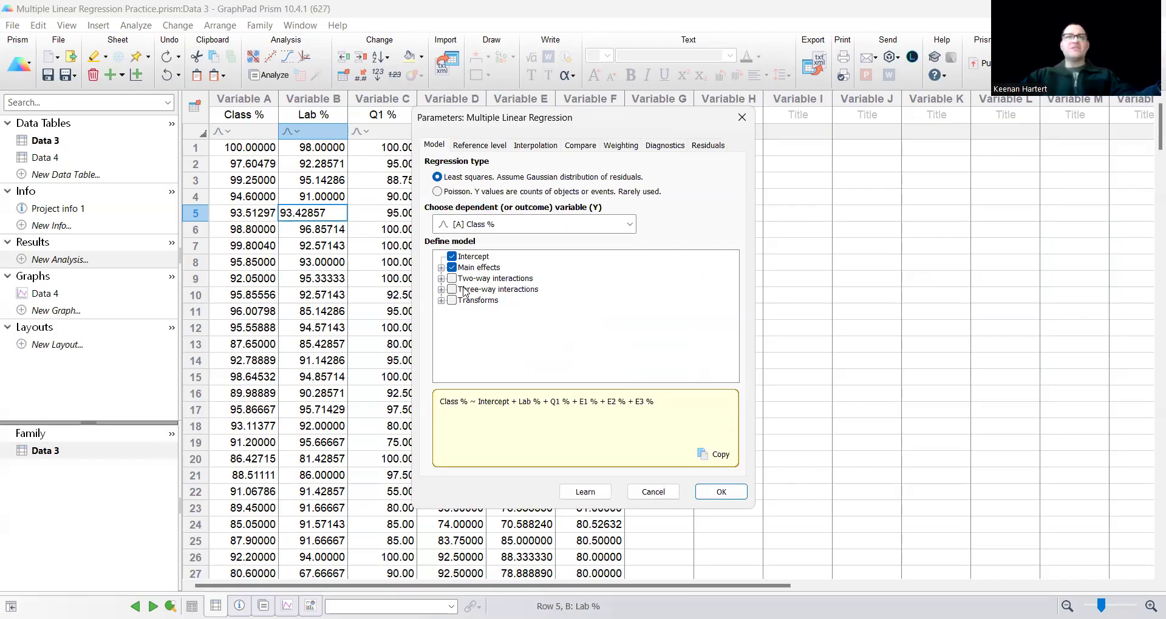
left_click(518, 226)
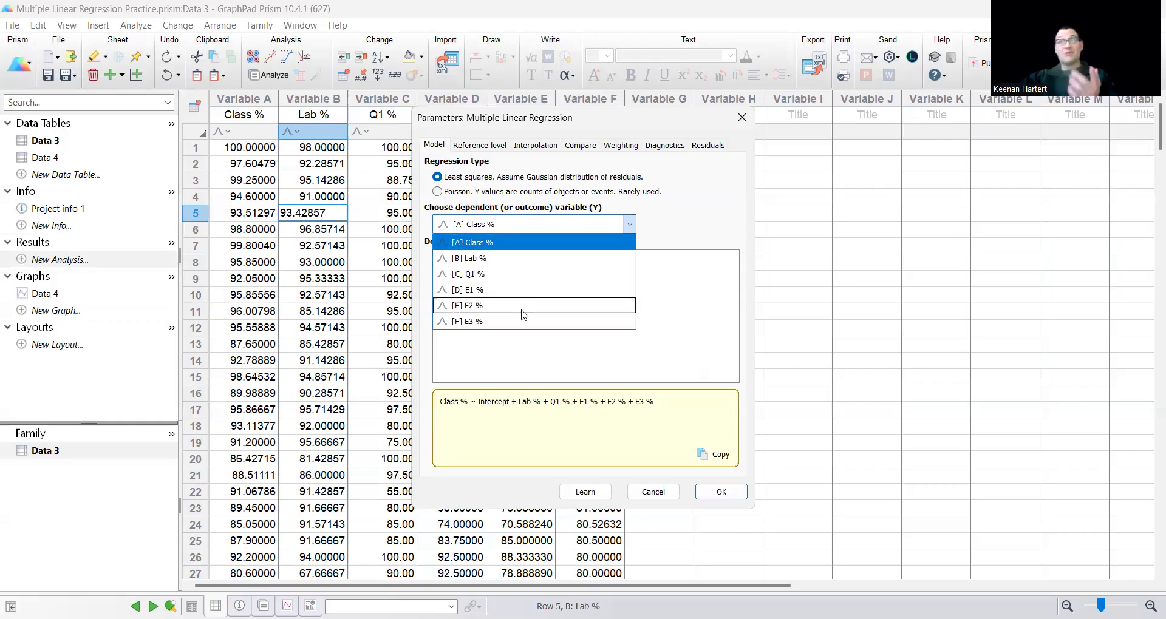
left_click(508, 243)
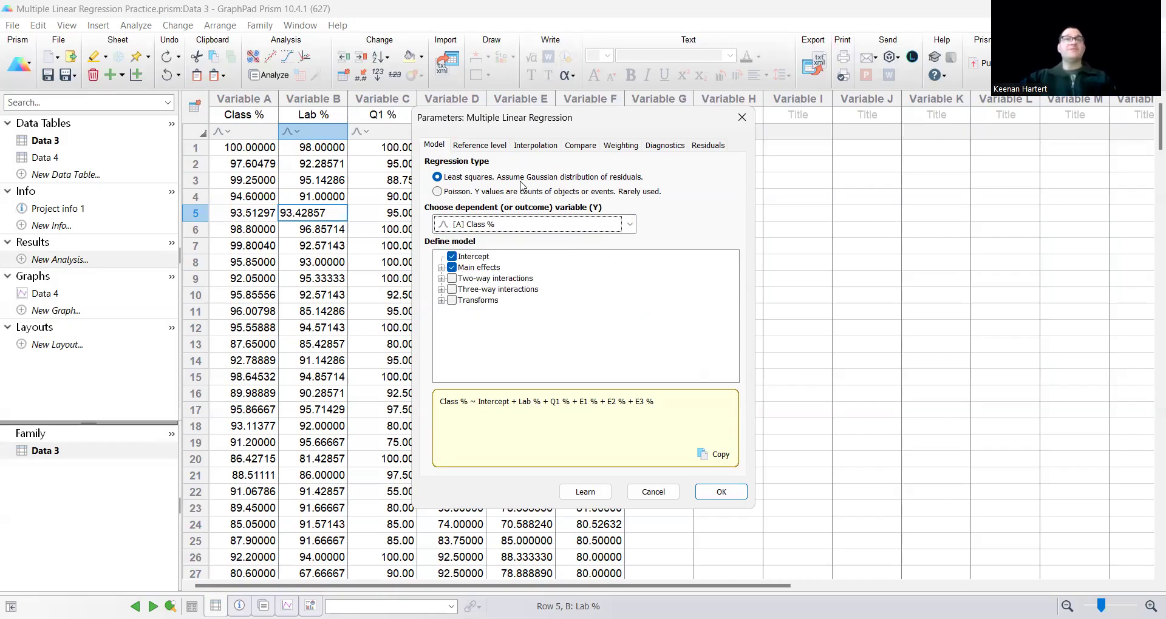
Review the reference level, interpolation, comparison, diagnostics and residual options, and run the regression with all four residual graphs included
left_click(477, 149)
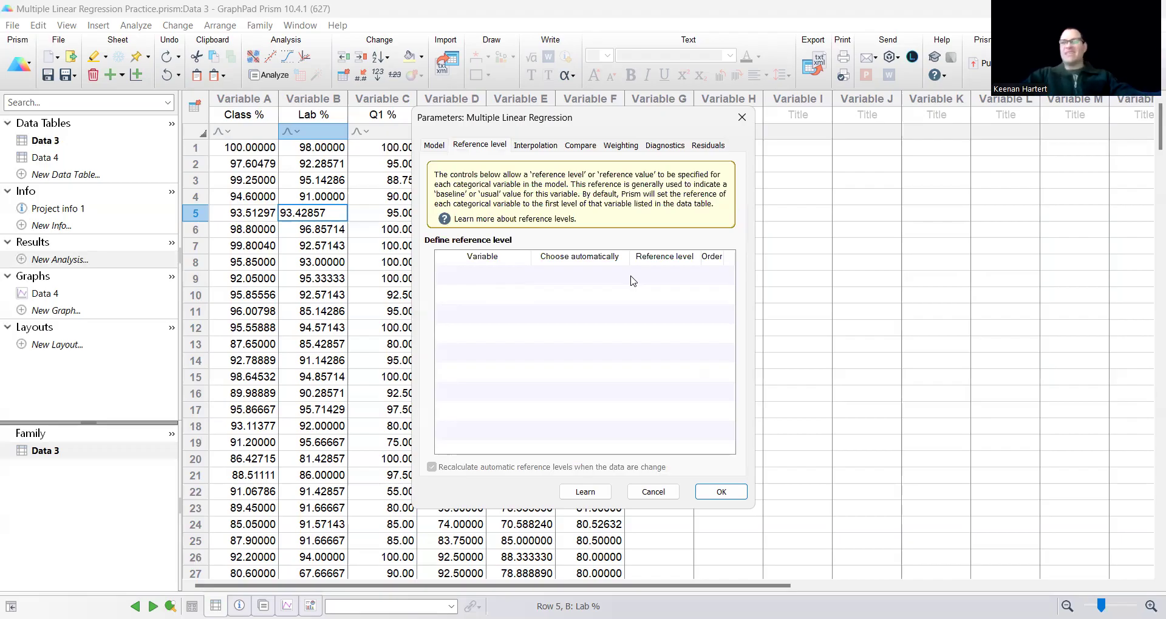
left_click(544, 147)
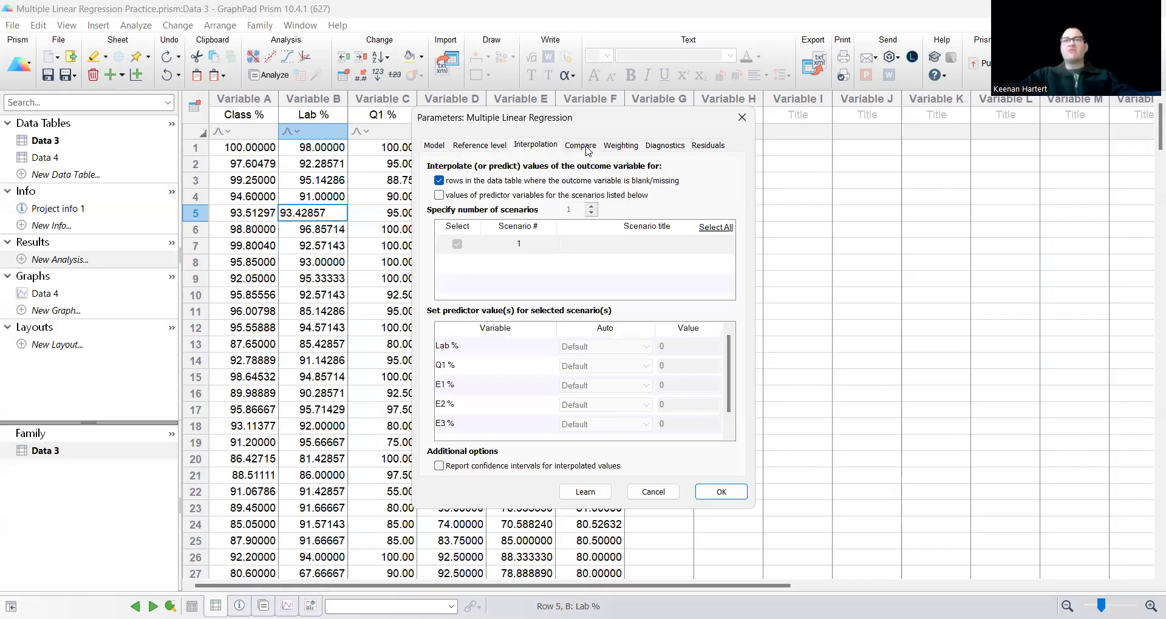
left_click(586, 147)
left_click(545, 146)
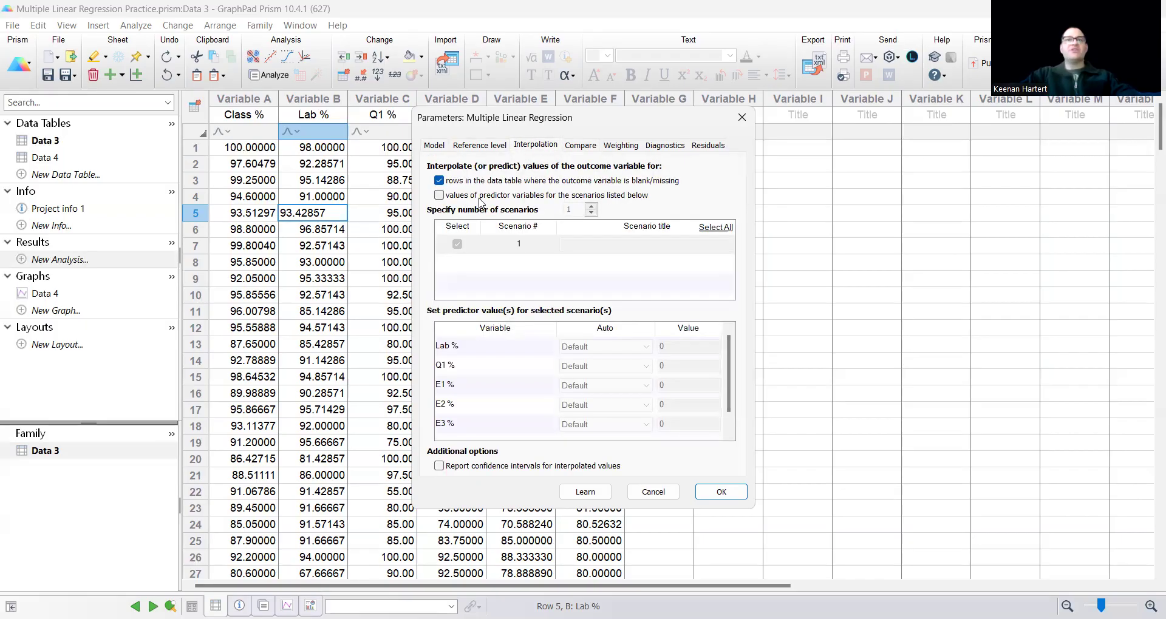
left_click(653, 147)
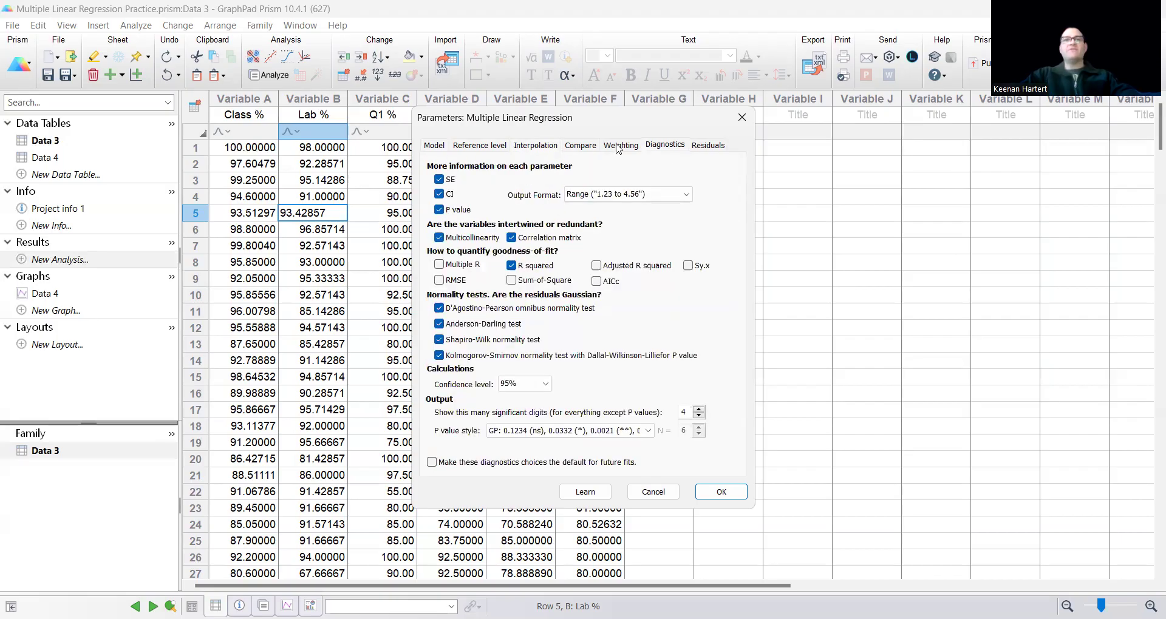
left_click(712, 148)
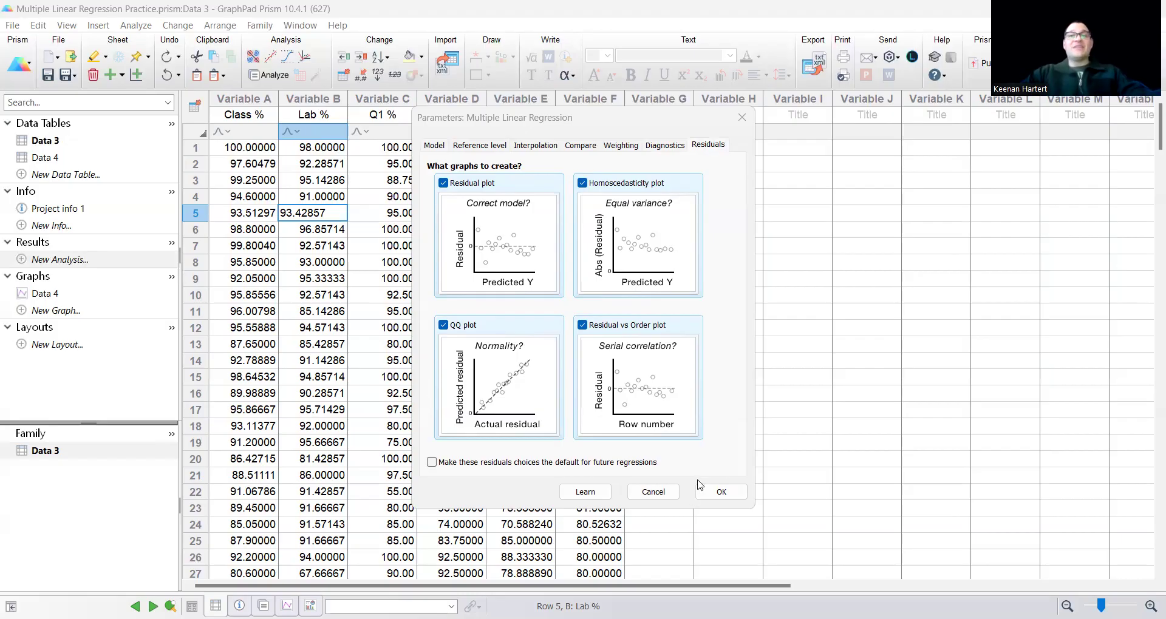
left_click(722, 458)
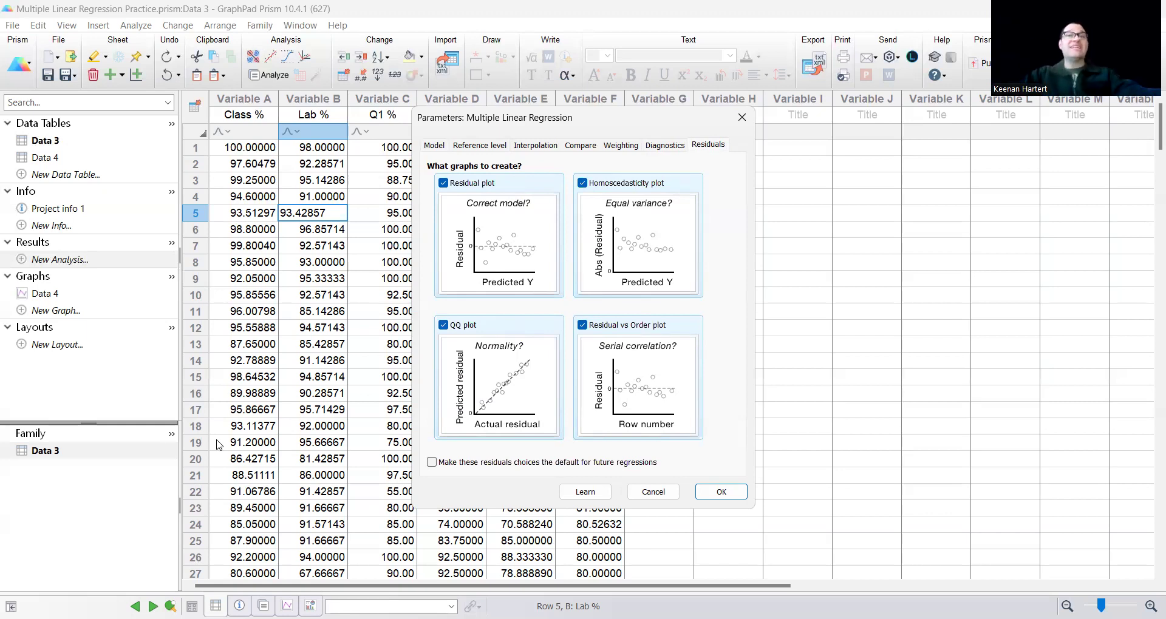
left_click(722, 491)
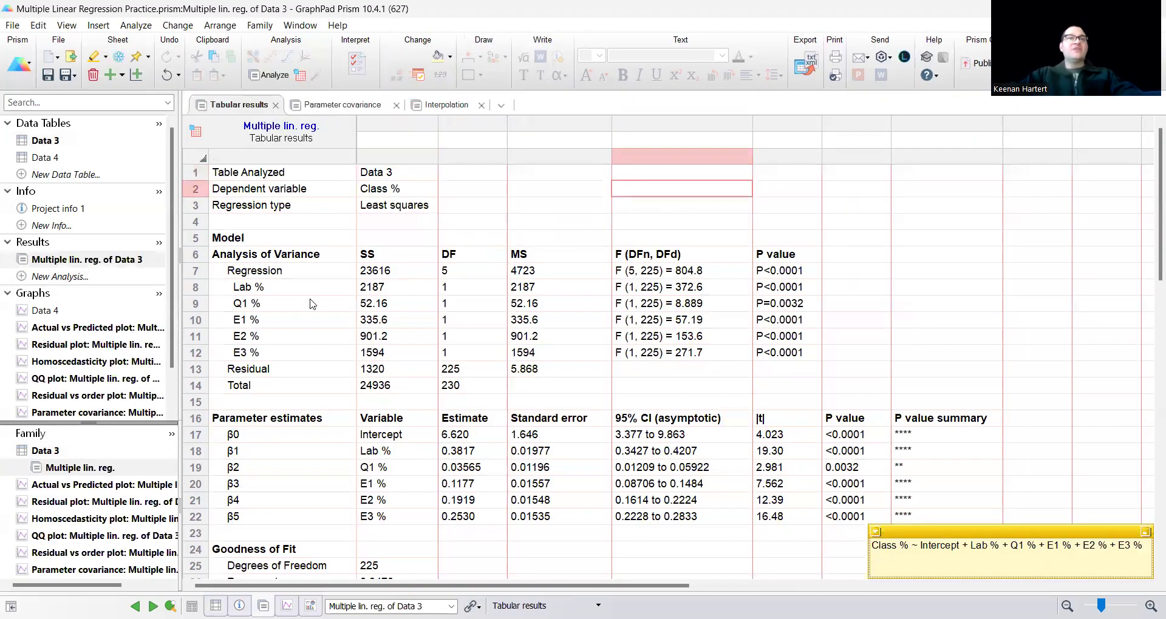
Examine the sums of squares and P values for each predictor in the regression's analysis of variance table
left_click(563, 210)
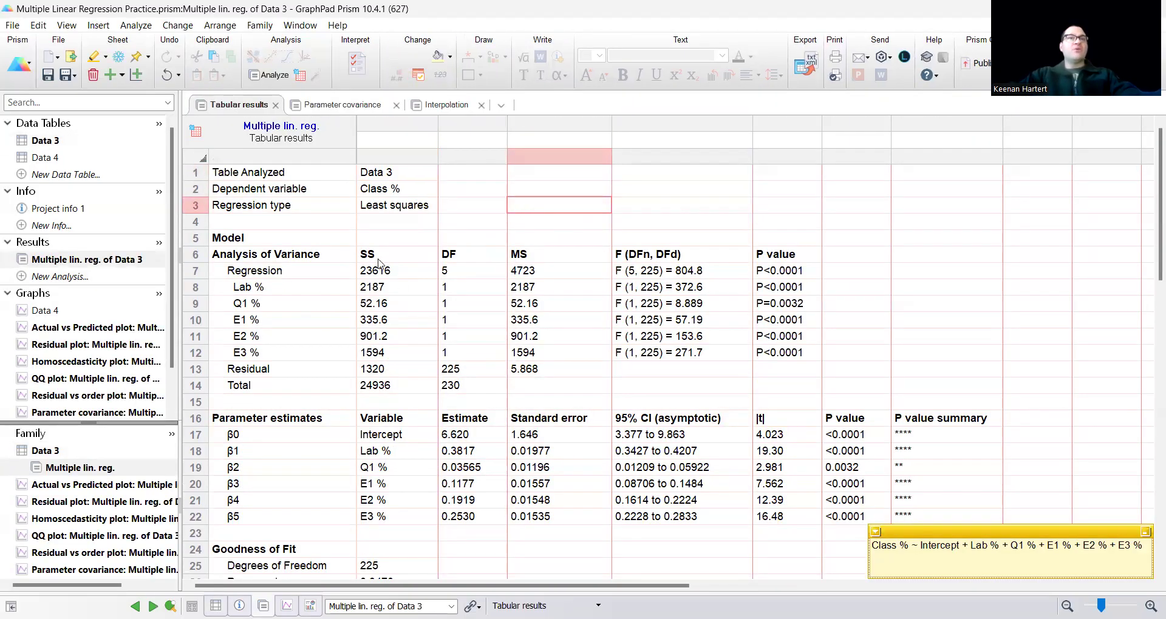
left_click_drag(381, 256, 389, 359)
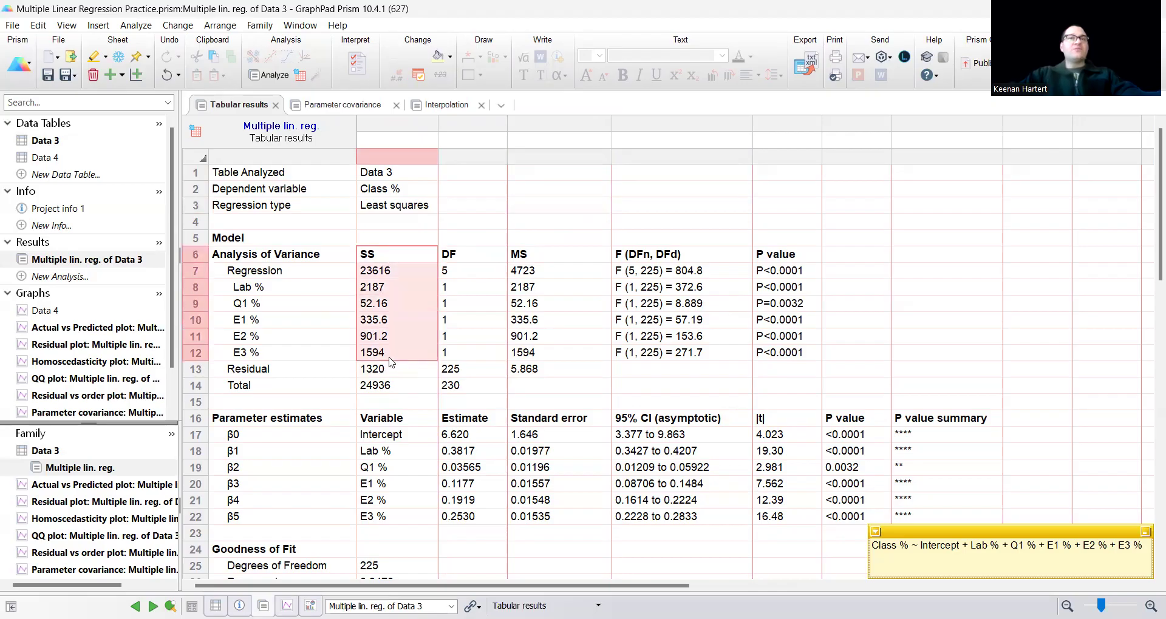
left_click_drag(290, 271, 354, 342)
left_click_drag(309, 288, 373, 354)
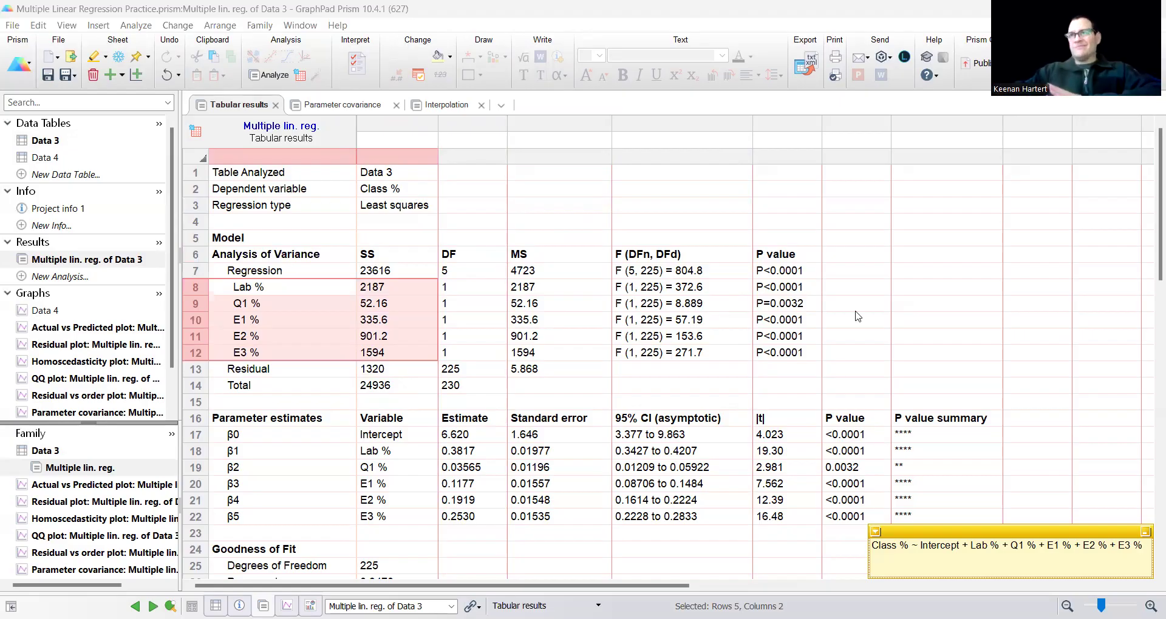
left_click(871, 275)
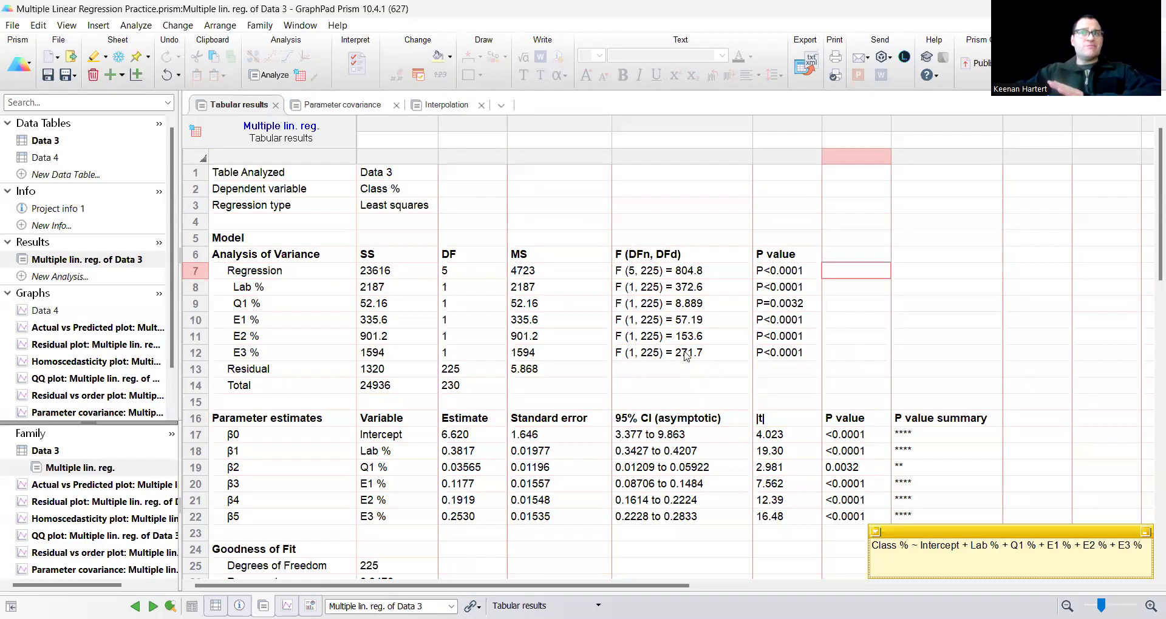
Examine the estimates, confidence intervals, t values and P values for the predictors β1 to β5, comparing the Q1 % and Lab % estimates
scroll(587, 337, "down", 2)
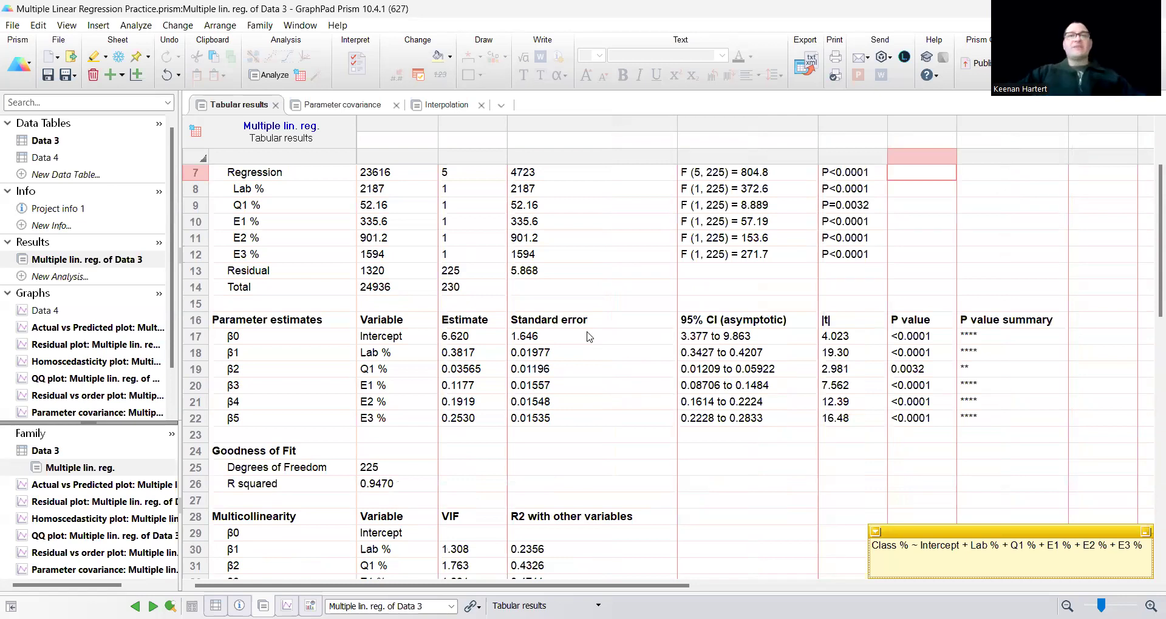
left_click_drag(293, 352, 389, 423)
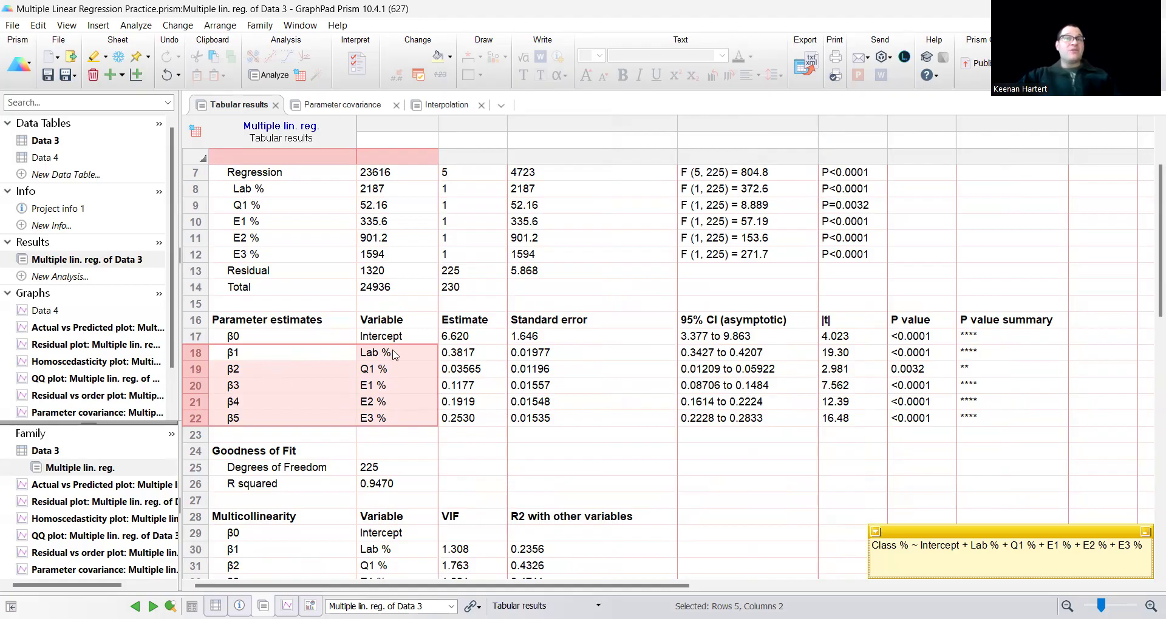
left_click_drag(395, 355, 692, 424)
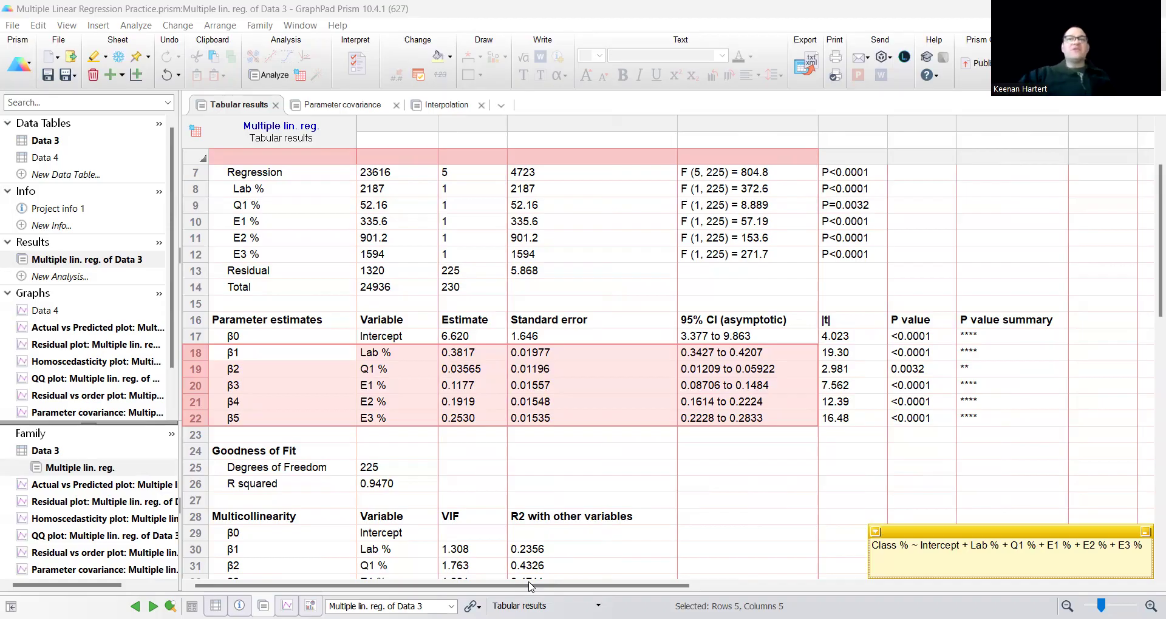
left_click_drag(729, 354, 752, 424)
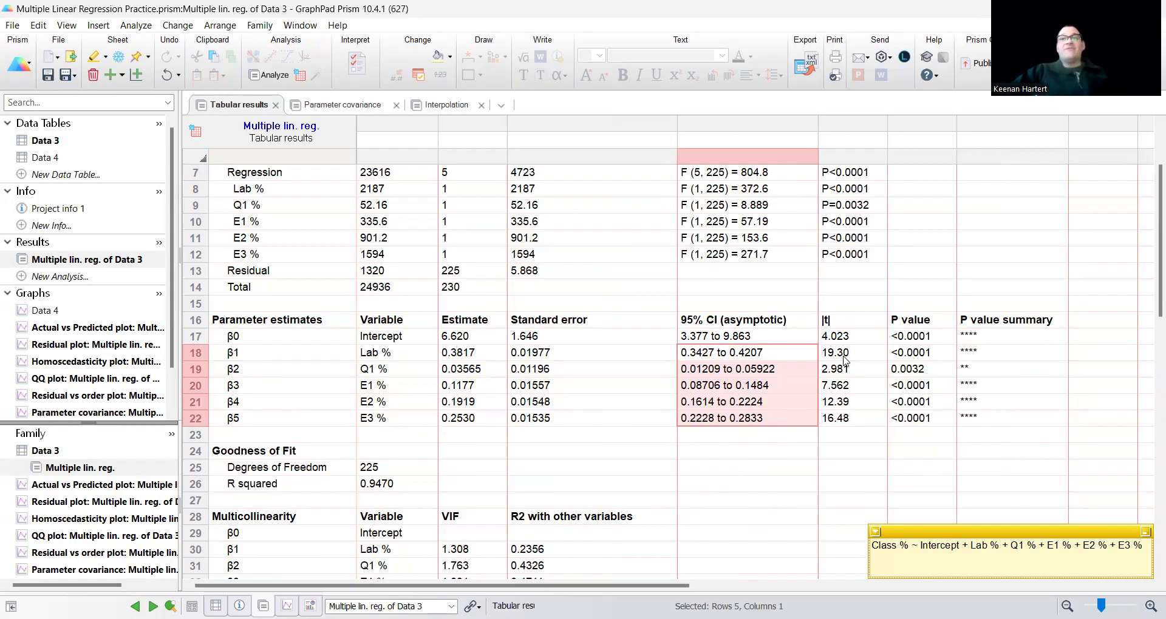
left_click_drag(846, 355, 849, 417)
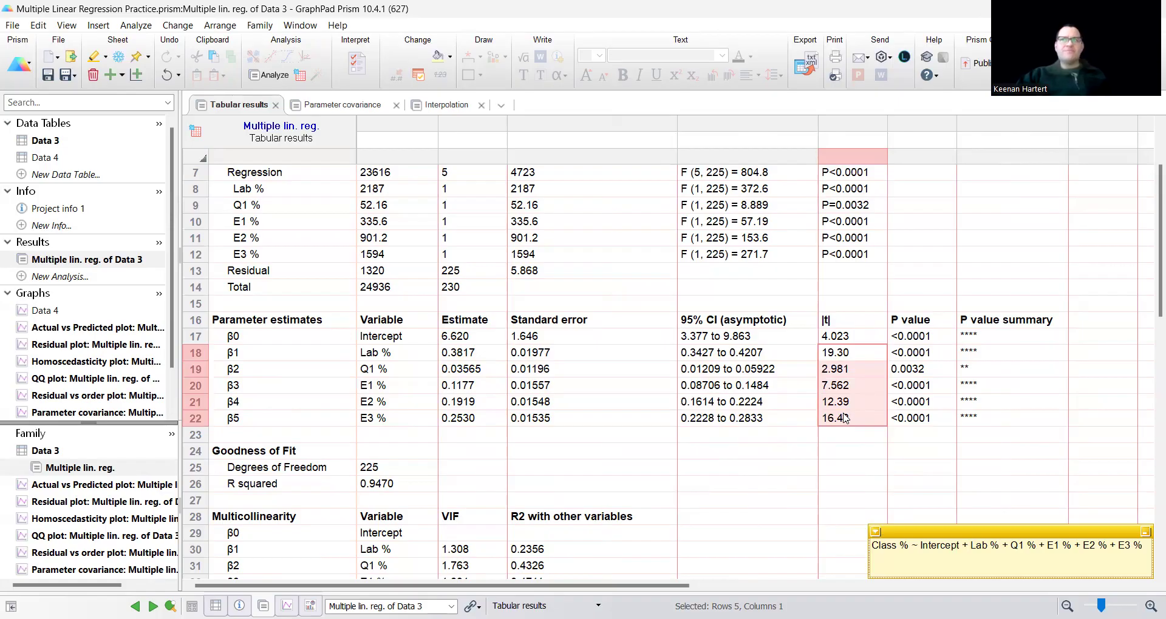
left_click_drag(936, 354, 972, 424)
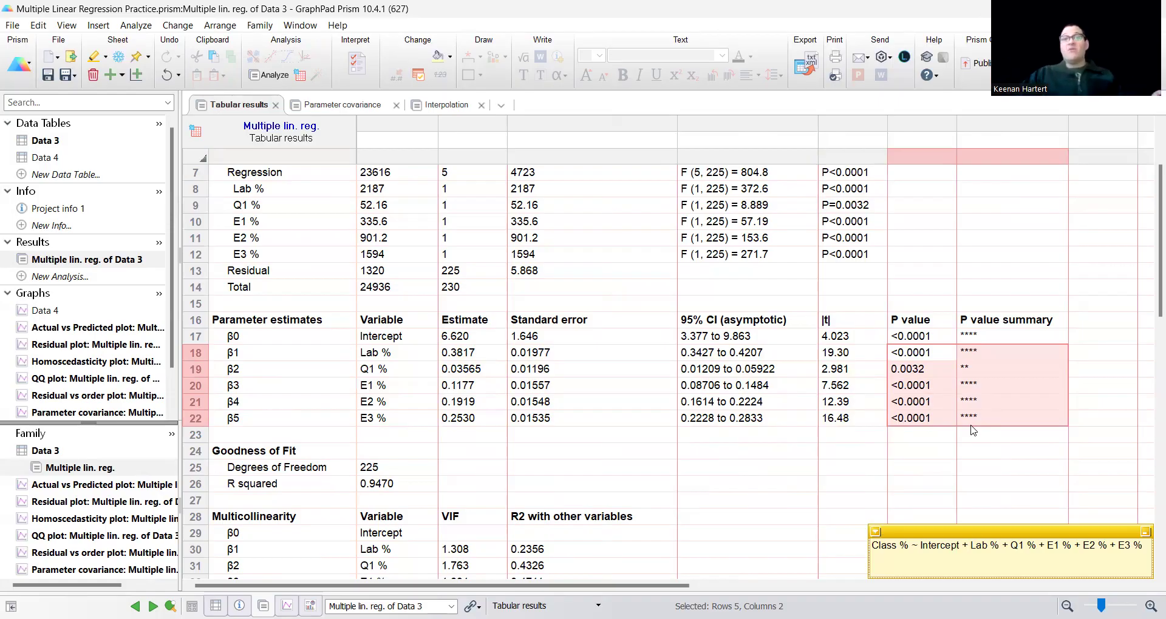
left_click_drag(446, 354, 475, 421)
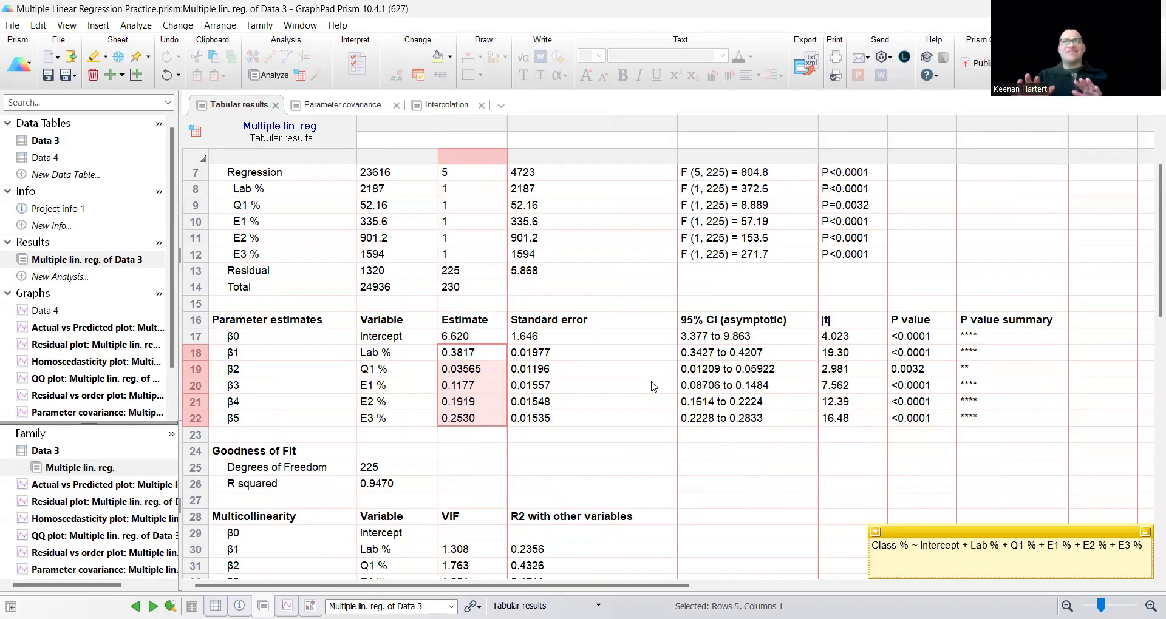
left_click(469, 369)
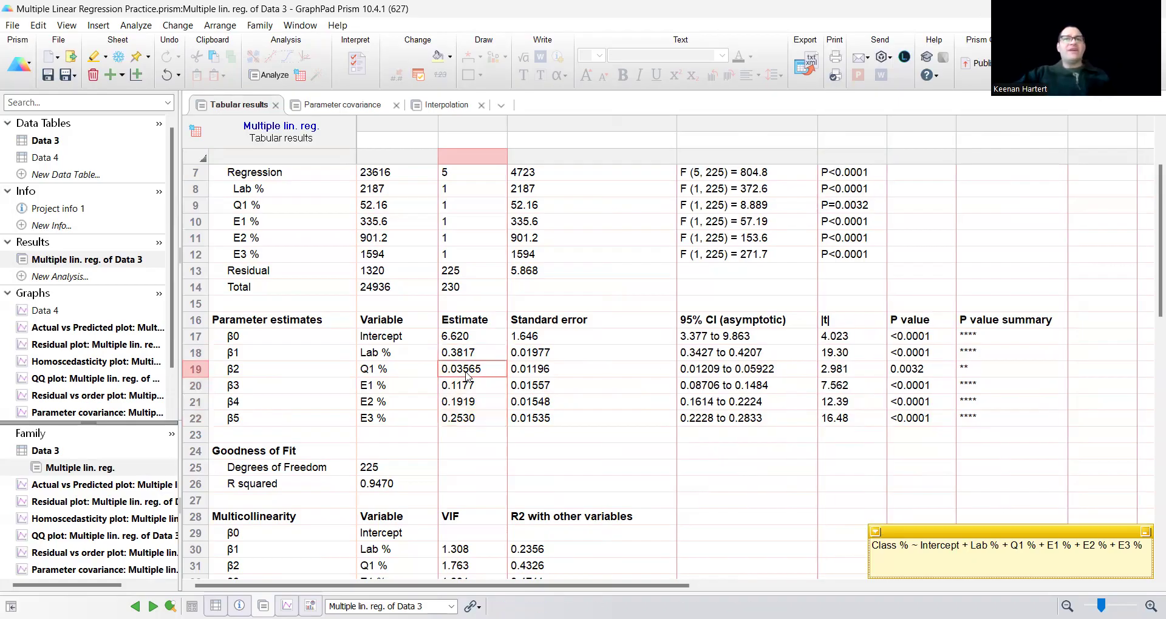
left_click(472, 353)
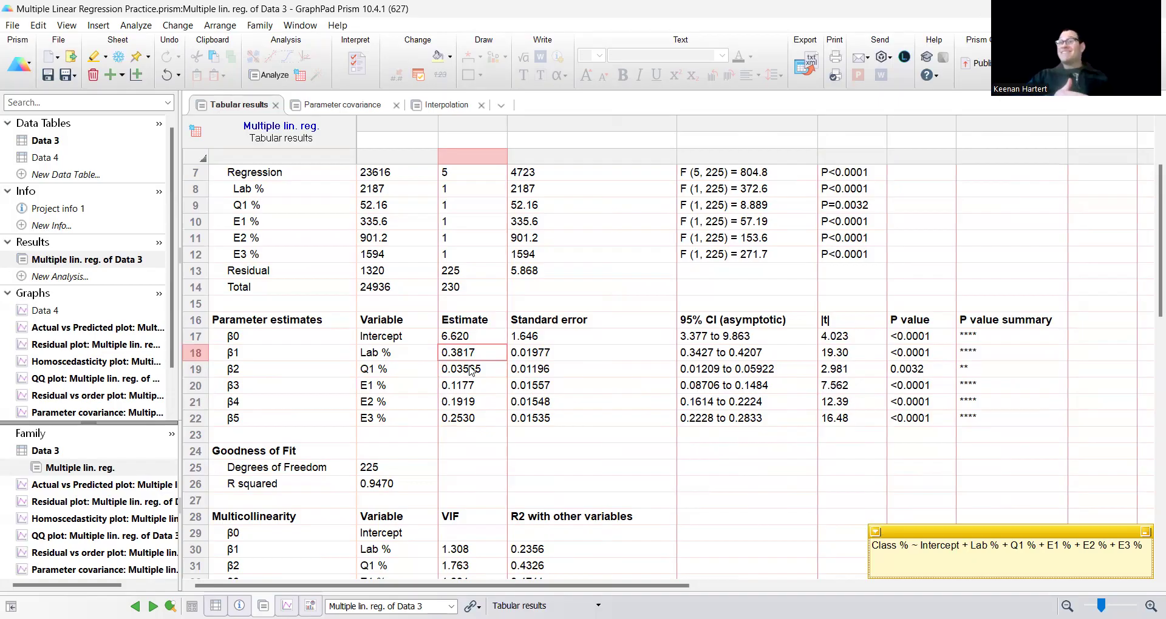
Examine the E1 %, E2 % and E3 % parameter estimates and the R squared under Goodness of Fit
left_click_drag(456, 386, 461, 419)
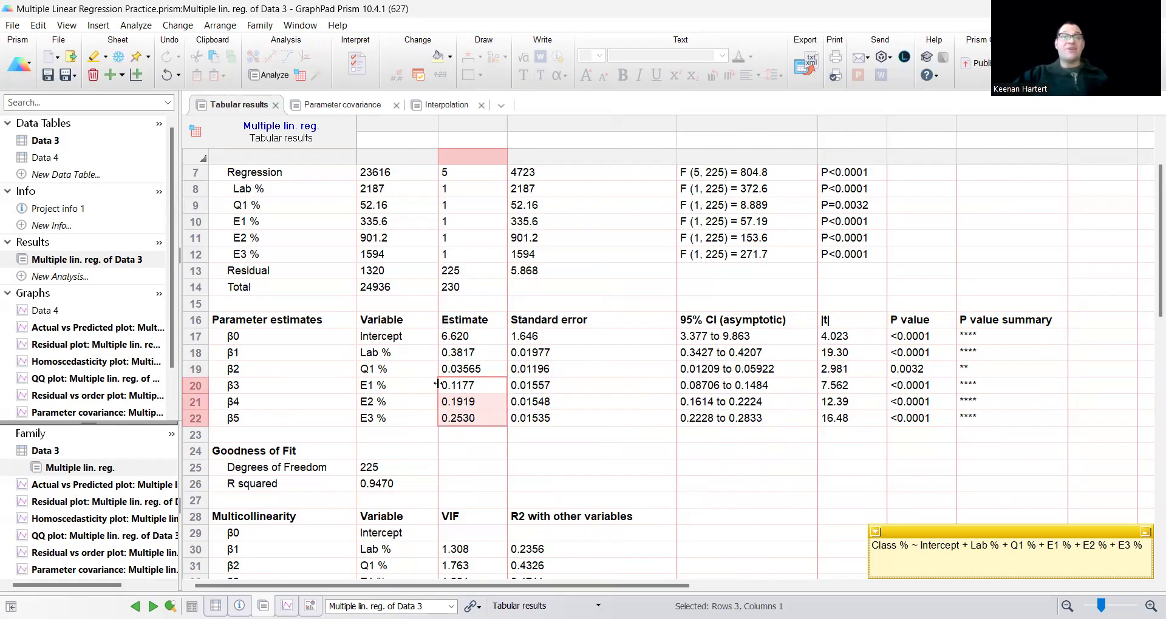
left_click(601, 436)
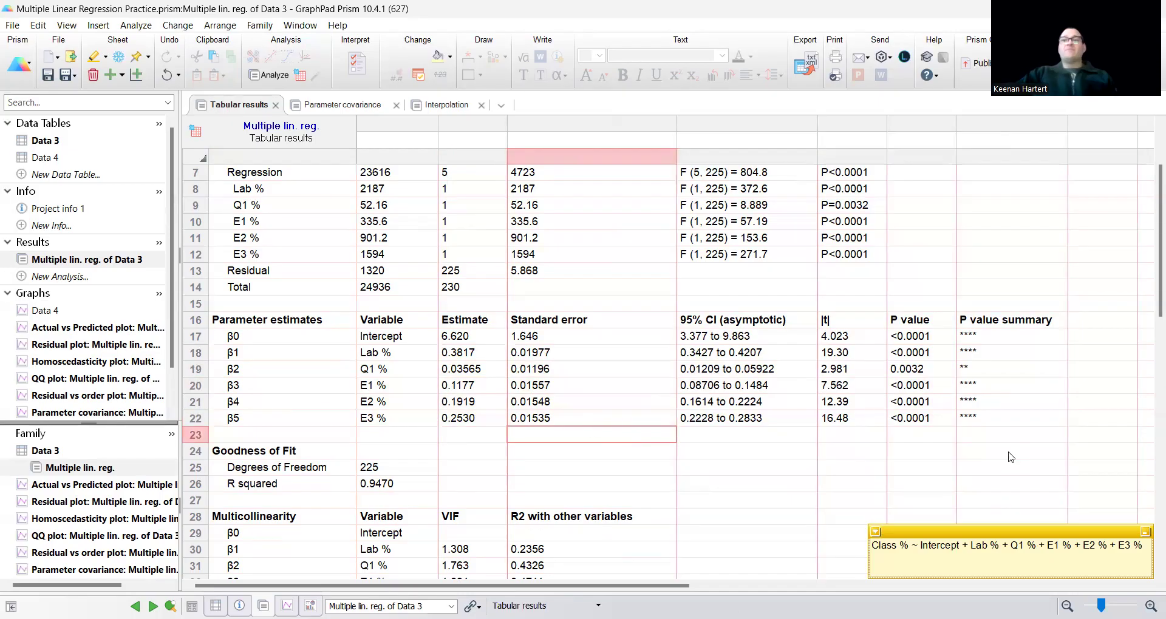
scroll(784, 445, "down", 1)
scroll(784, 442, "down", 2)
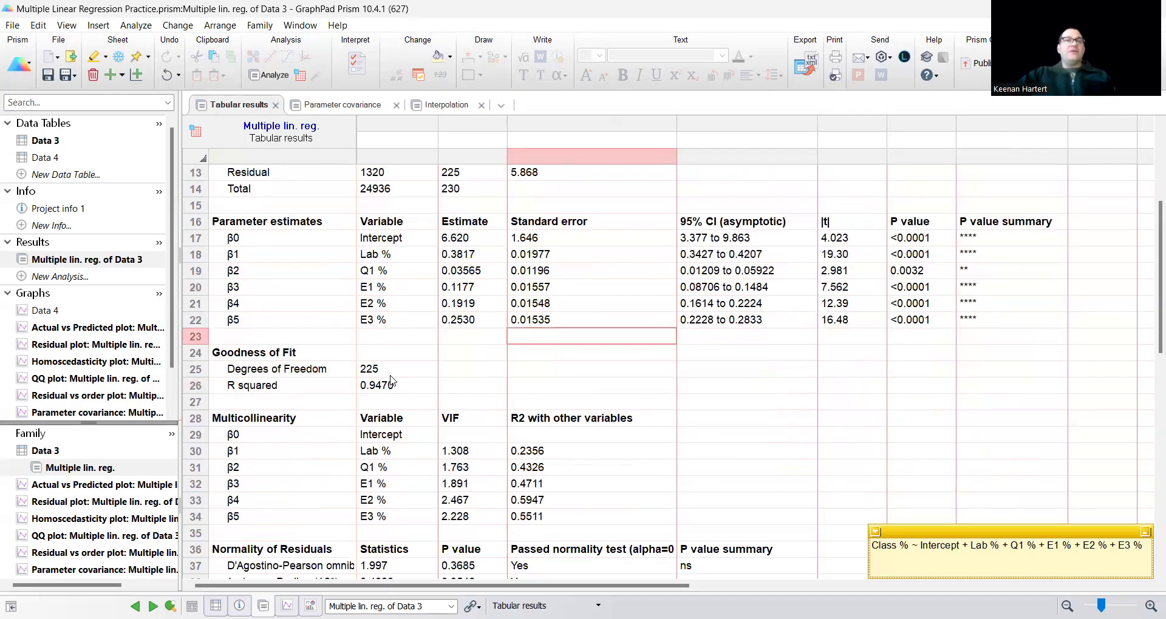
left_click(435, 338)
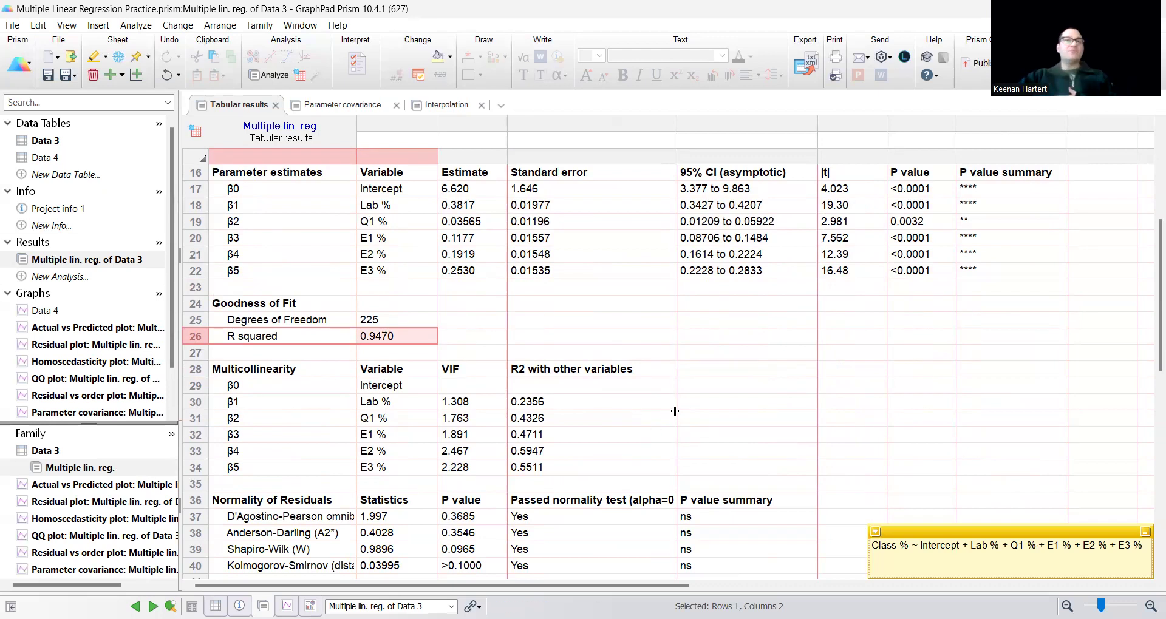
scroll(668, 367, "down", 1)
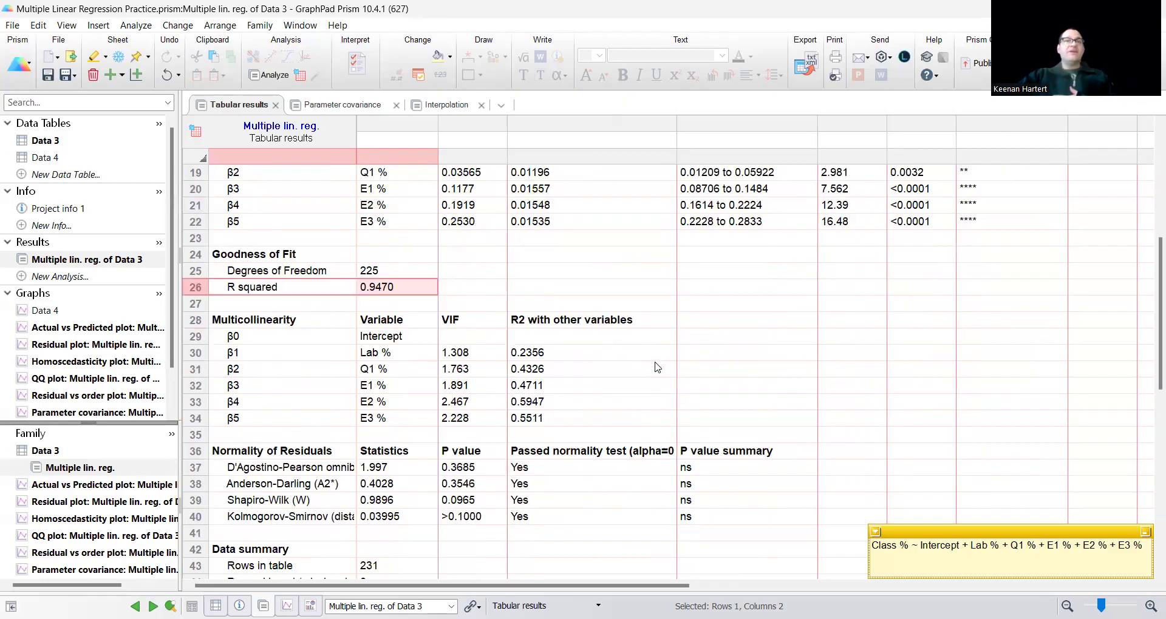
Examine the multicollinearity VIF values for β1 to β5 and relate them to the predictors' parameter estimates
left_click(673, 366)
scroll(607, 304, "down", 1)
left_click(471, 255)
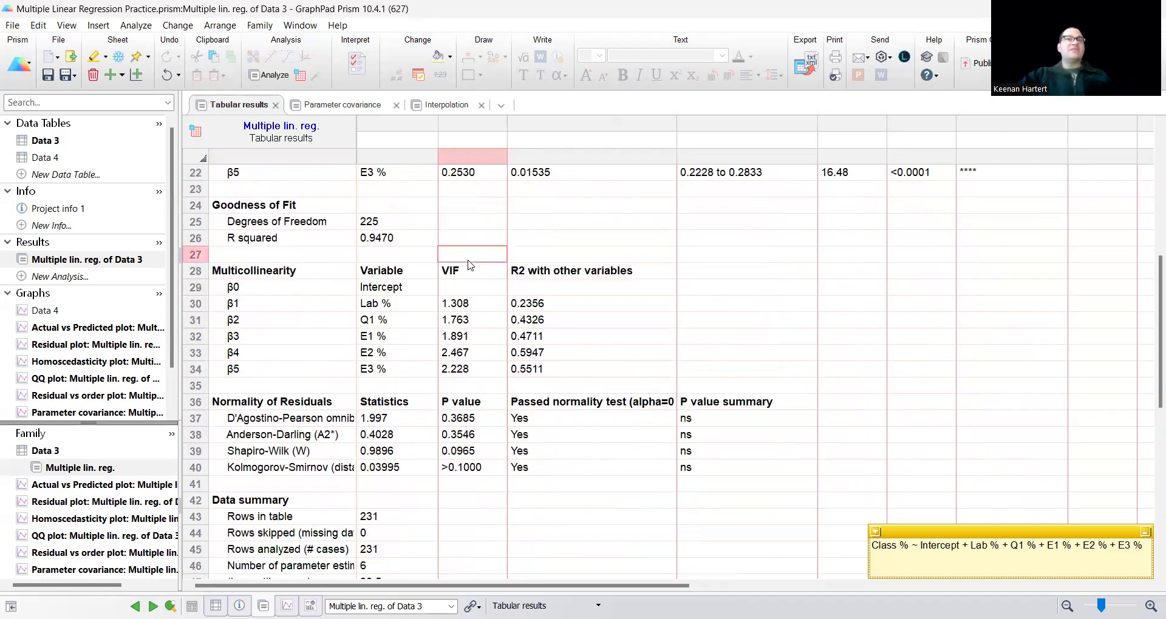
left_click(468, 273)
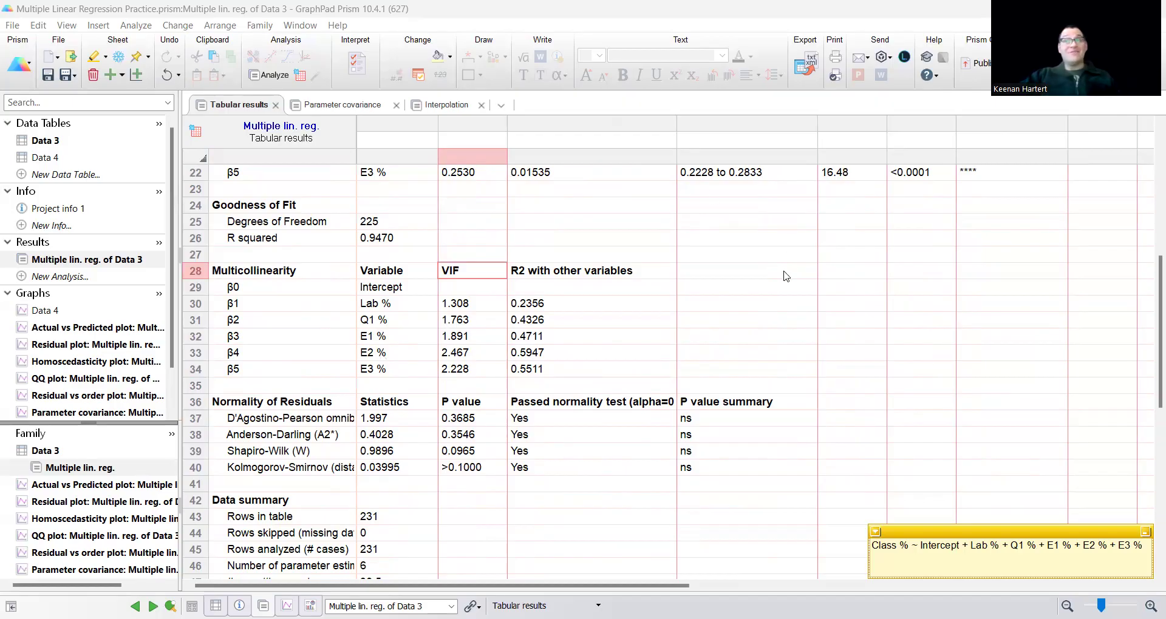
left_click(777, 322)
left_click_drag(470, 302, 477, 369)
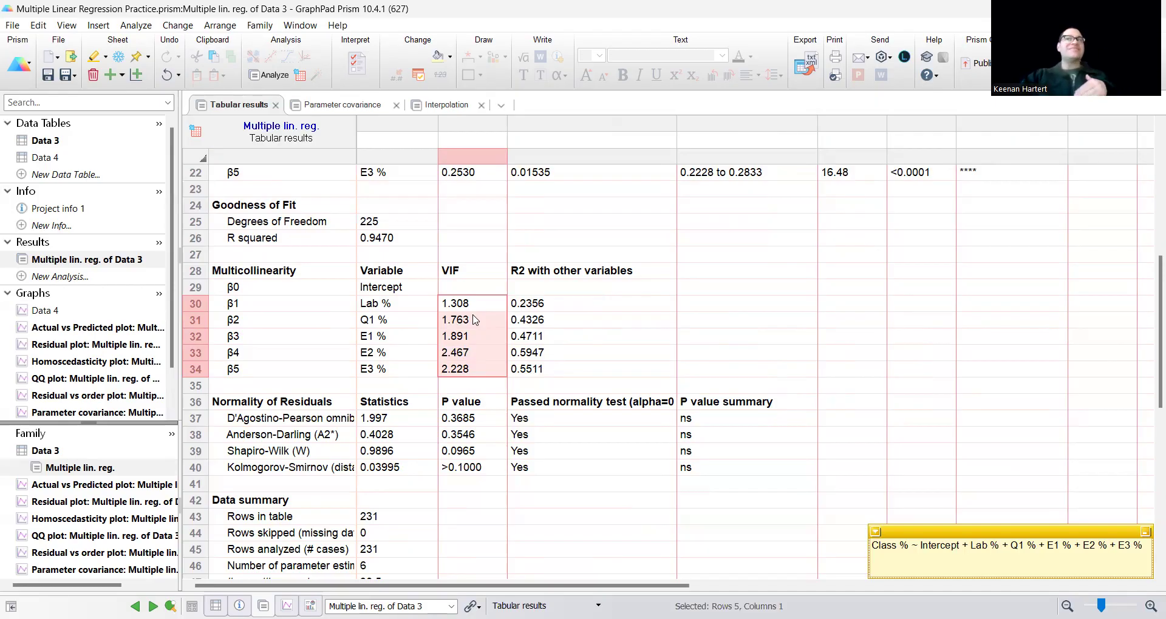
scroll(475, 320, "up", 3)
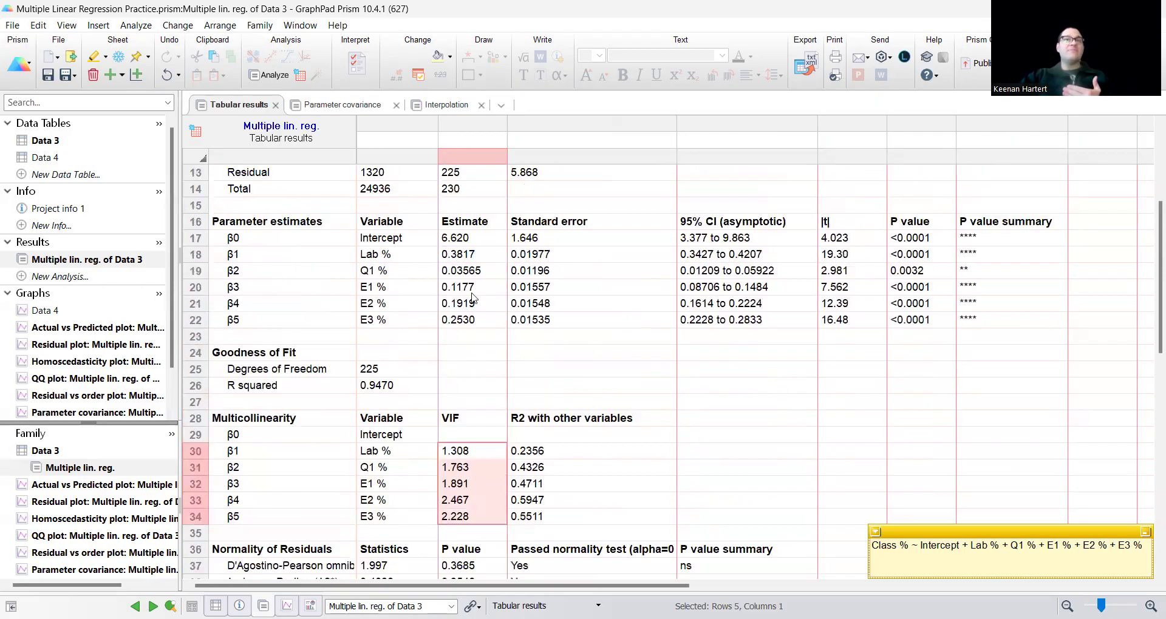
left_click_drag(230, 254, 975, 322)
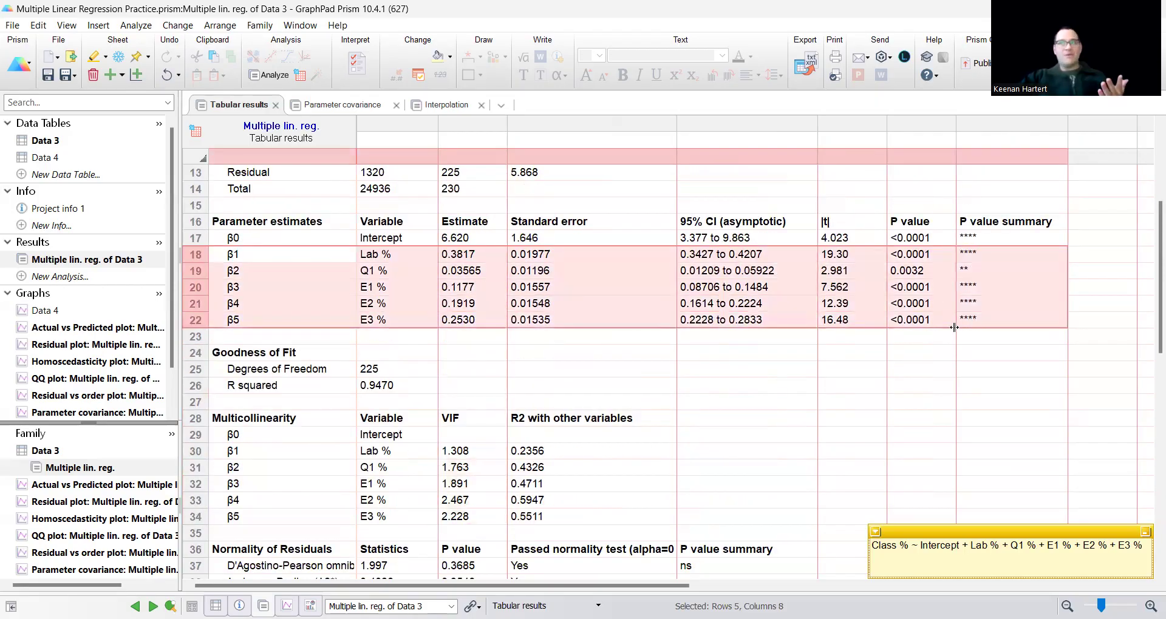
scroll(738, 425, "down", 3)
left_click(741, 319)
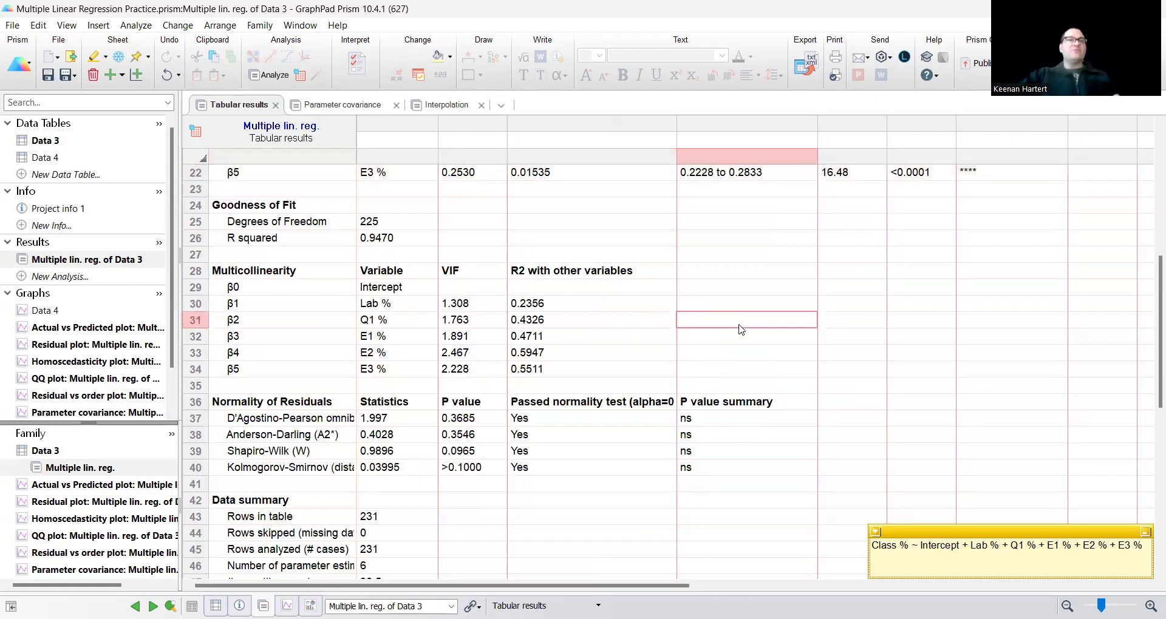
Examine the four normality of residuals tests, including their pass results, P value summaries and the Shapiro-Wilk P value
scroll(744, 322, "down", 1)
left_click_drag(243, 352, 690, 416)
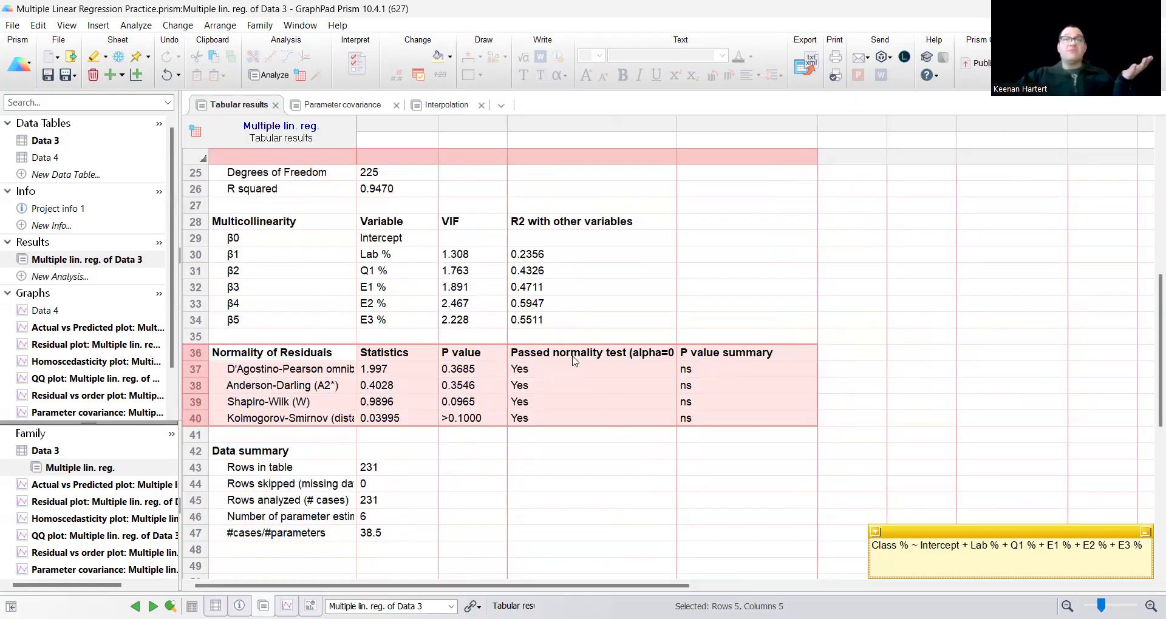
left_click_drag(576, 353, 562, 419)
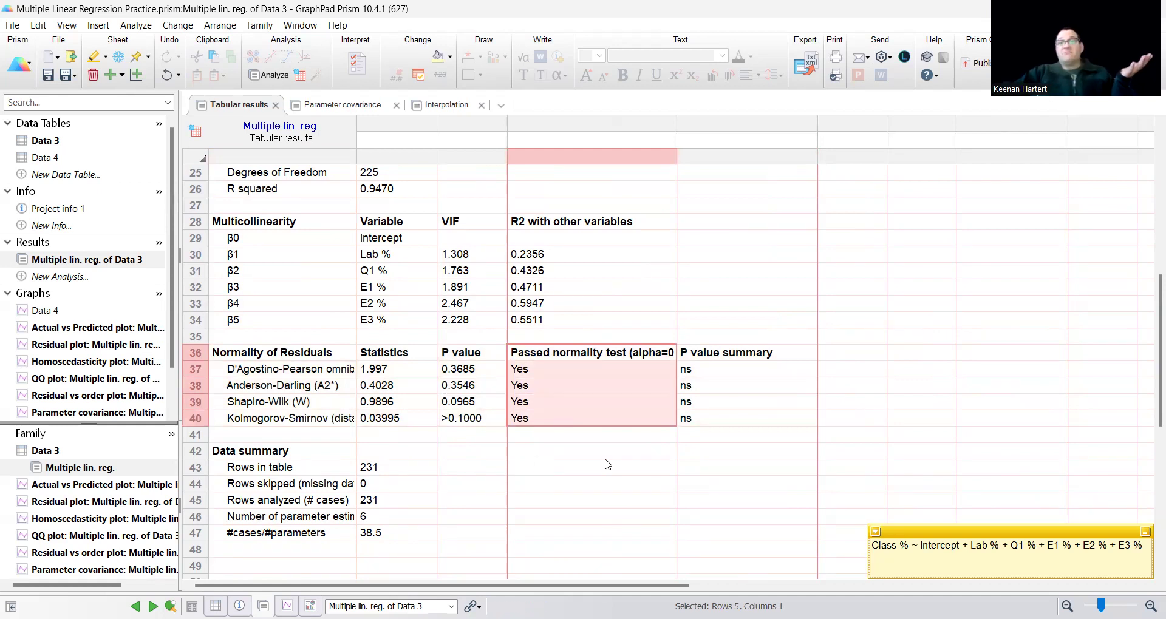
left_click_drag(702, 355, 698, 419)
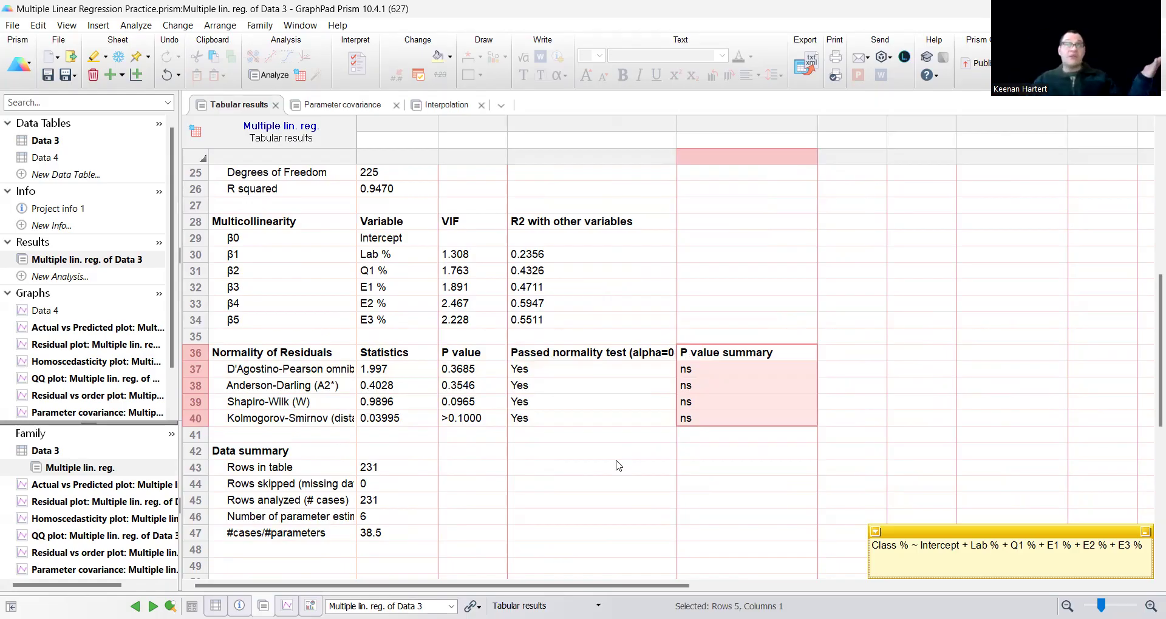
left_click_drag(316, 371, 302, 419)
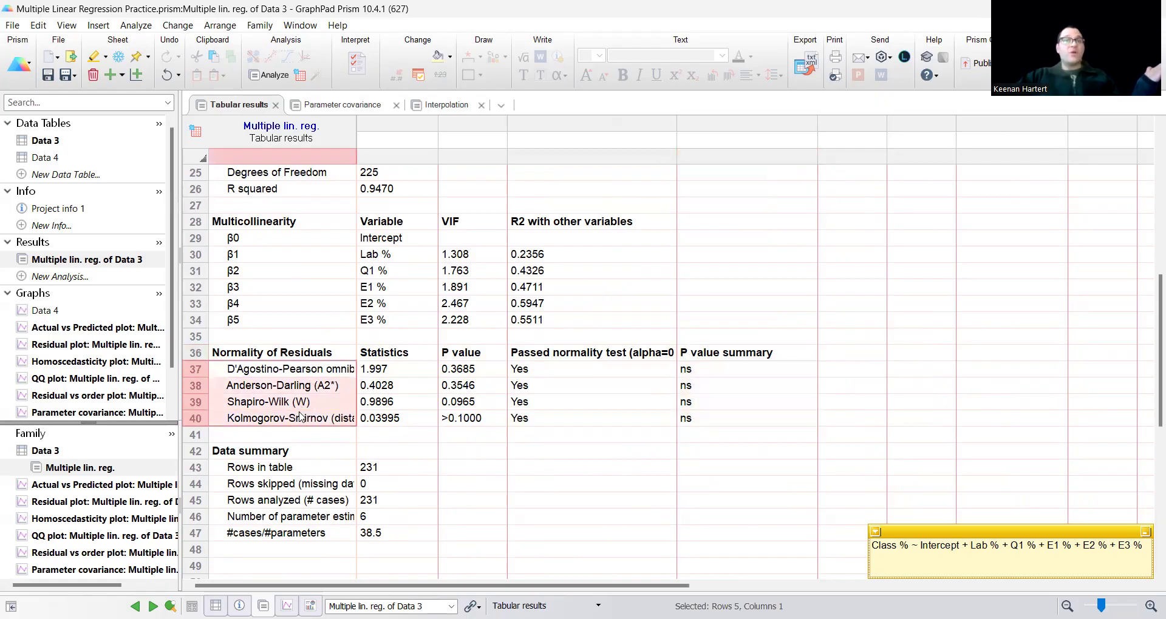
left_click(528, 435)
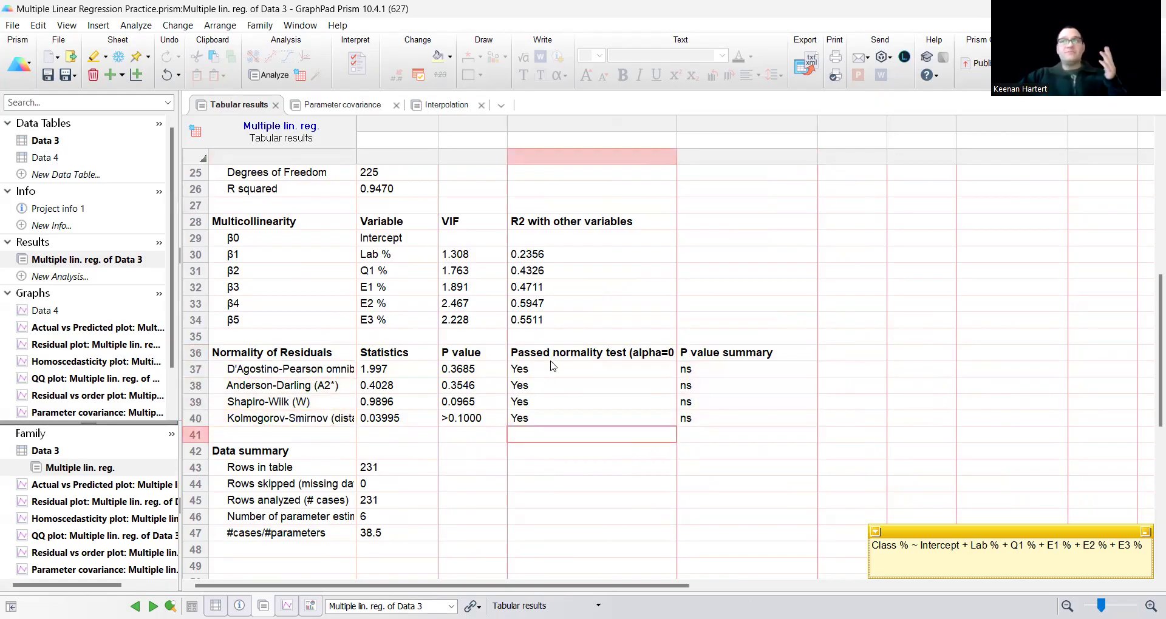
left_click(604, 468)
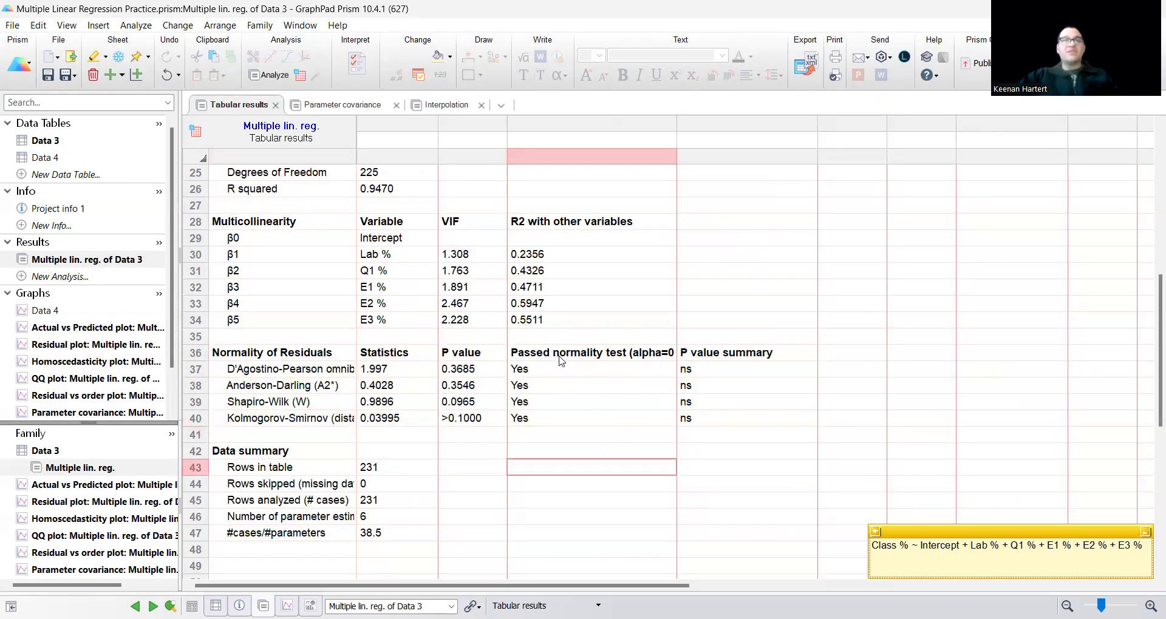
left_click(478, 403)
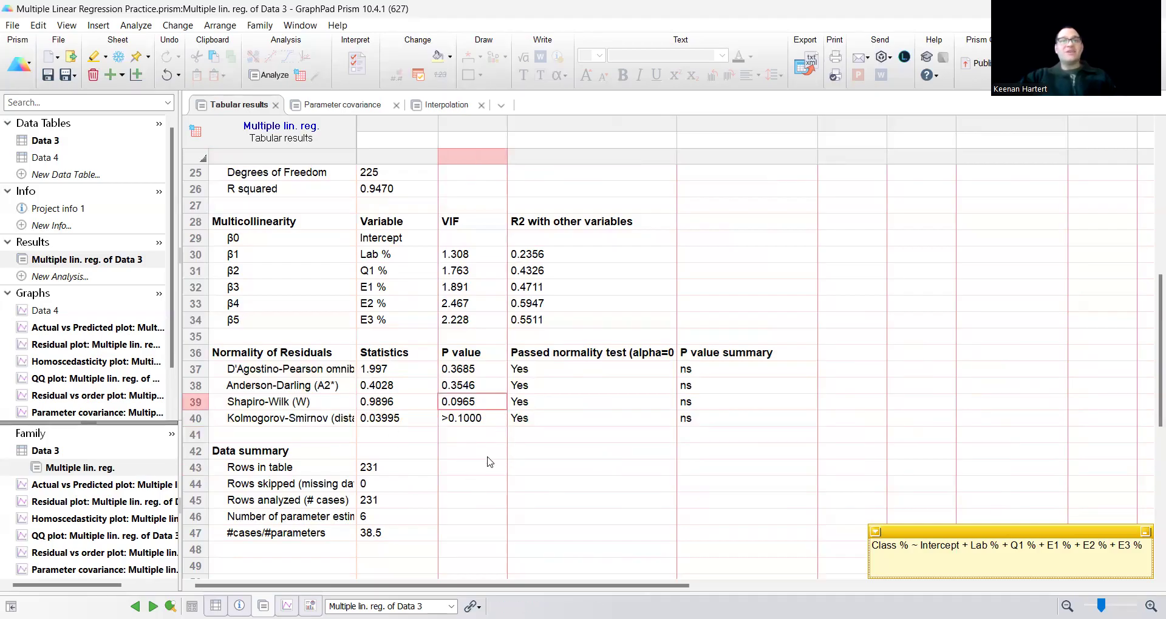
left_click(566, 467)
Revisit the multicollinearity section and compare the VIF values across predictors, checking Q1 %
scroll(434, 452, "up", 4)
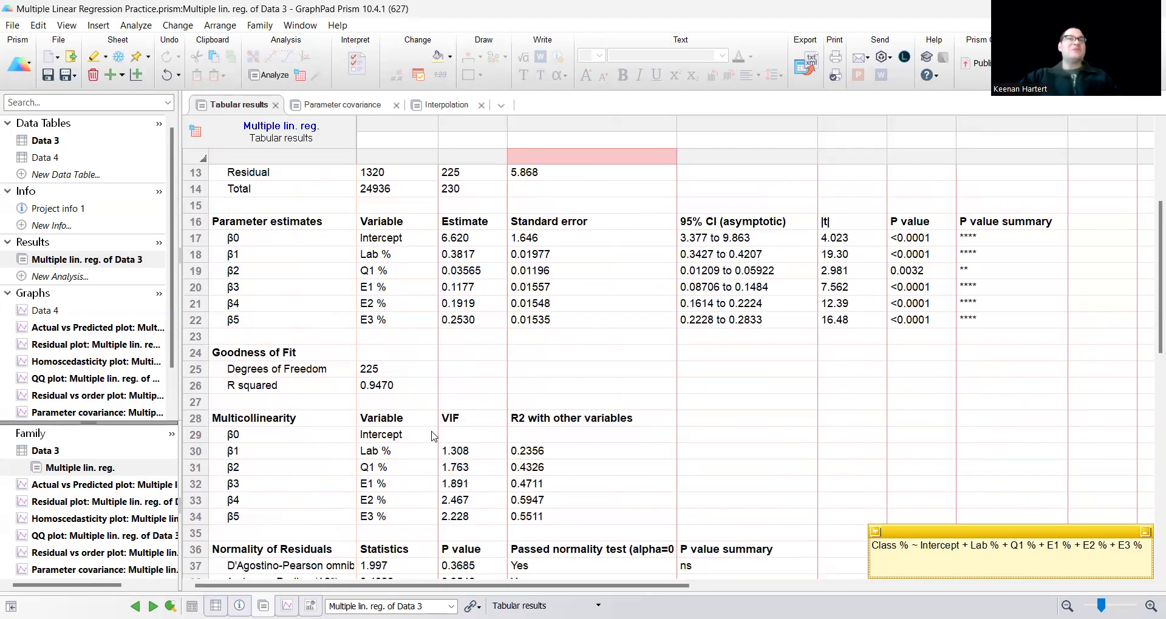
scroll(439, 414, "up", 1)
scroll(462, 418, "down", 1)
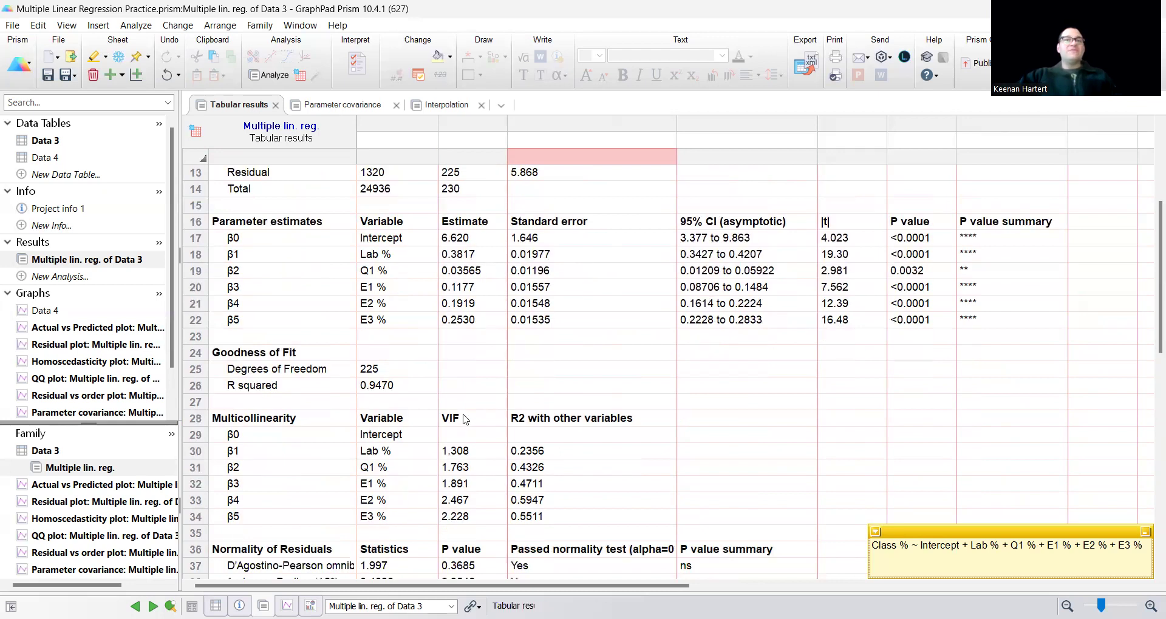
left_click_drag(465, 419, 466, 509)
left_click(376, 467)
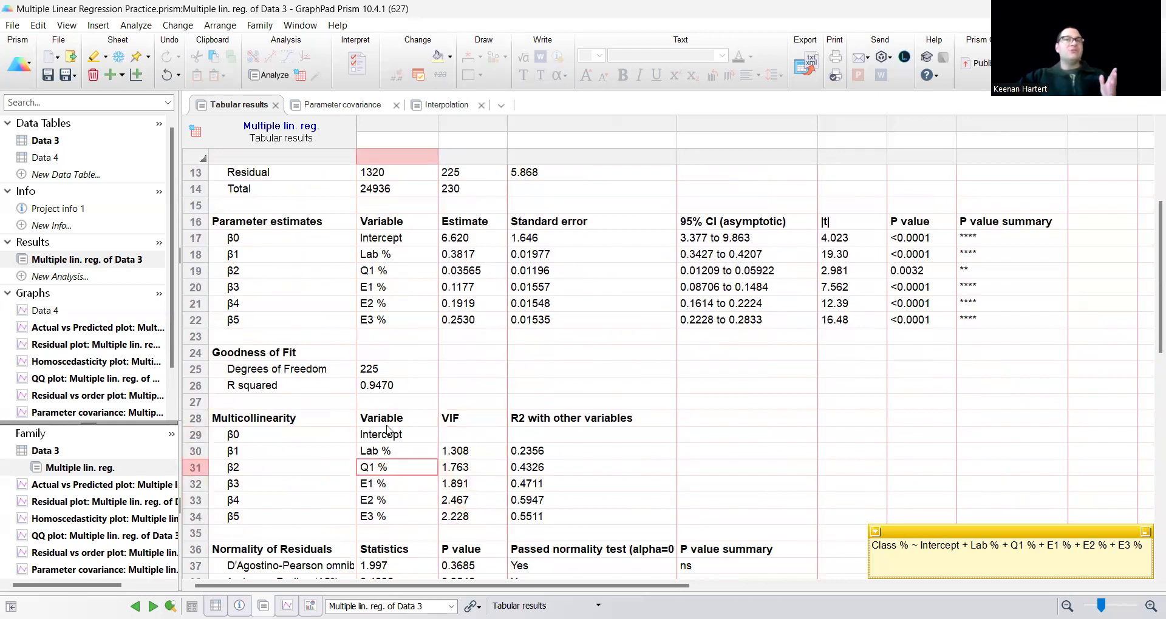
Open the parameter covariance results and move the note listing the β0 to β5 variable names beside the matrix
left_click(343, 105)
left_click(492, 351)
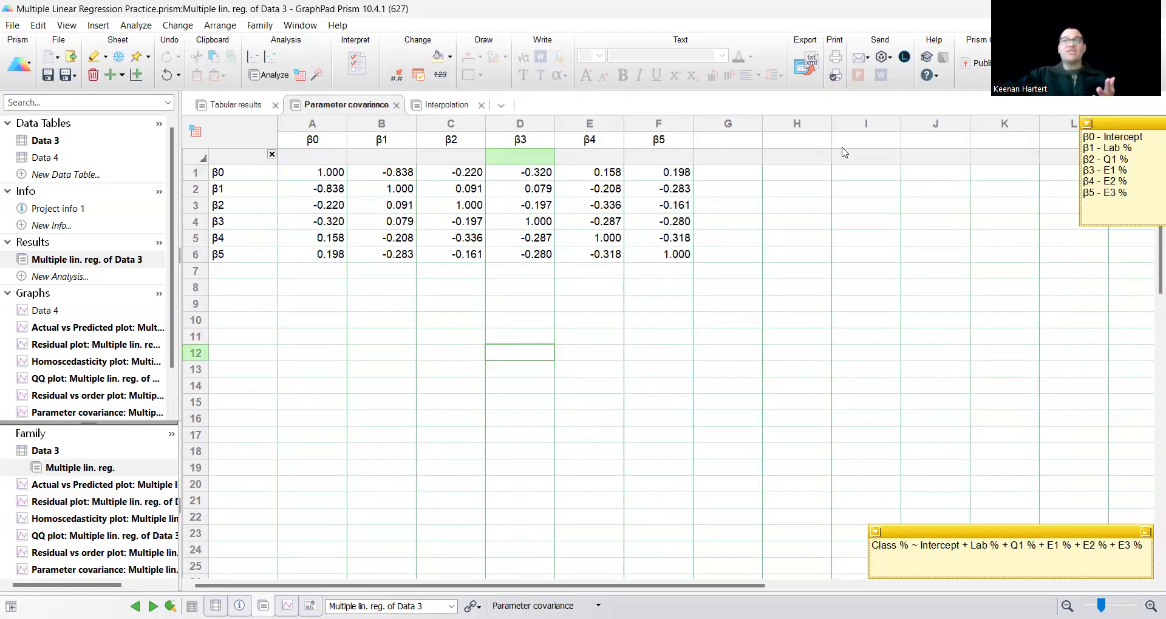
left_click_drag(843, 151, 747, 268)
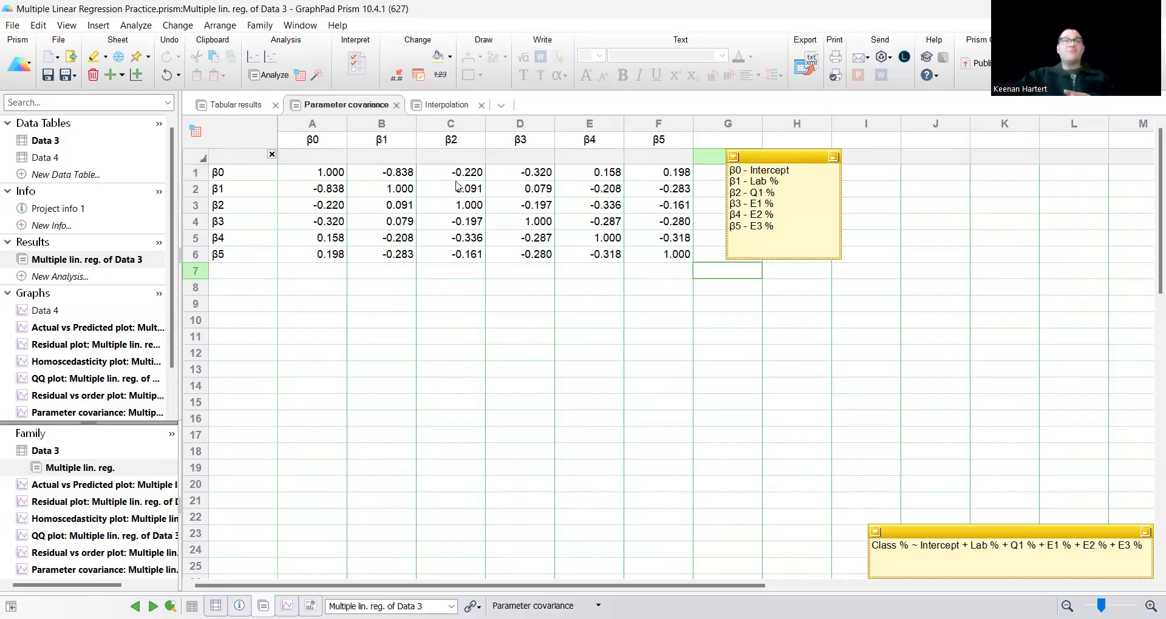
Examine the pairwise values in the parameter covariance matrix, including the intercept column and the β2 and β4 pair
left_click_drag(337, 175, 331, 293)
left_click(435, 304)
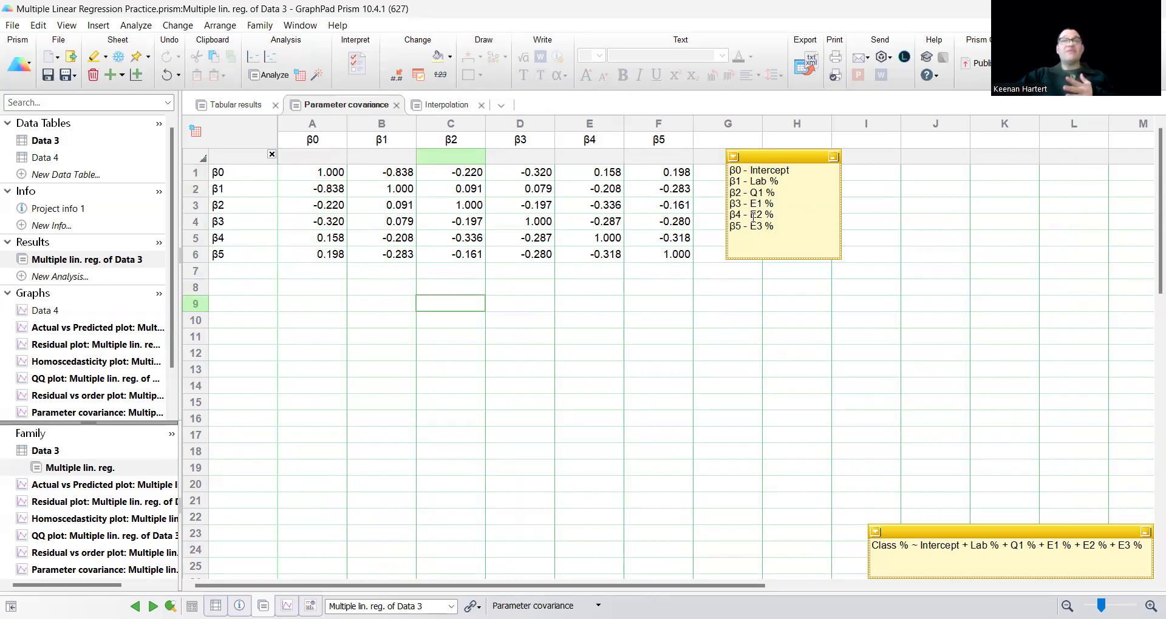
left_click(464, 239)
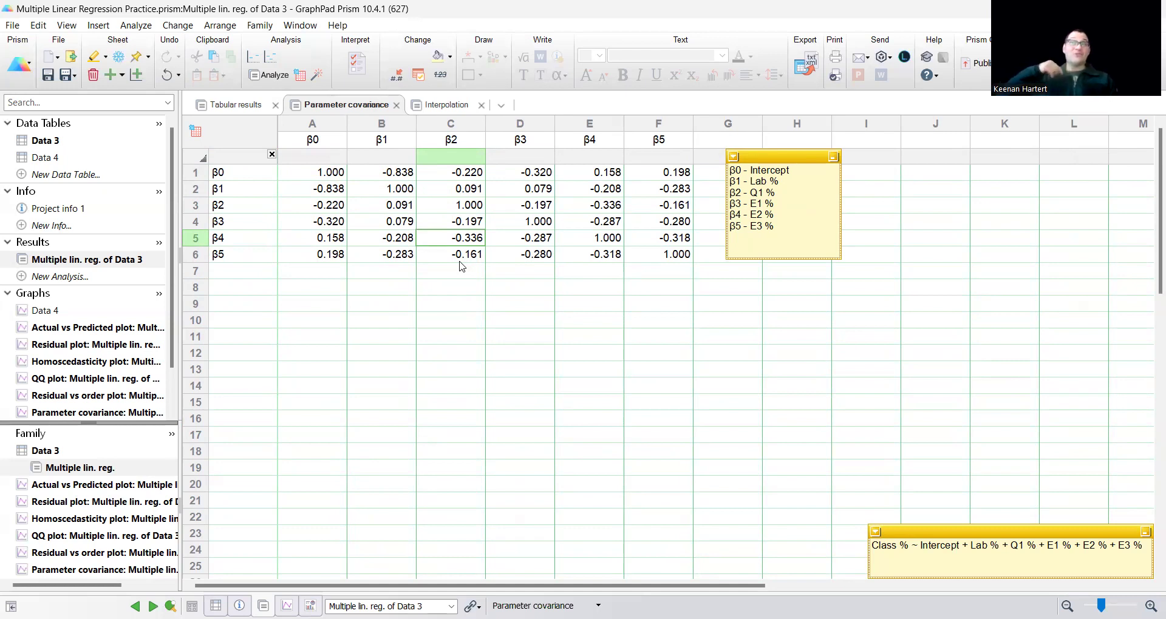
left_click(494, 287)
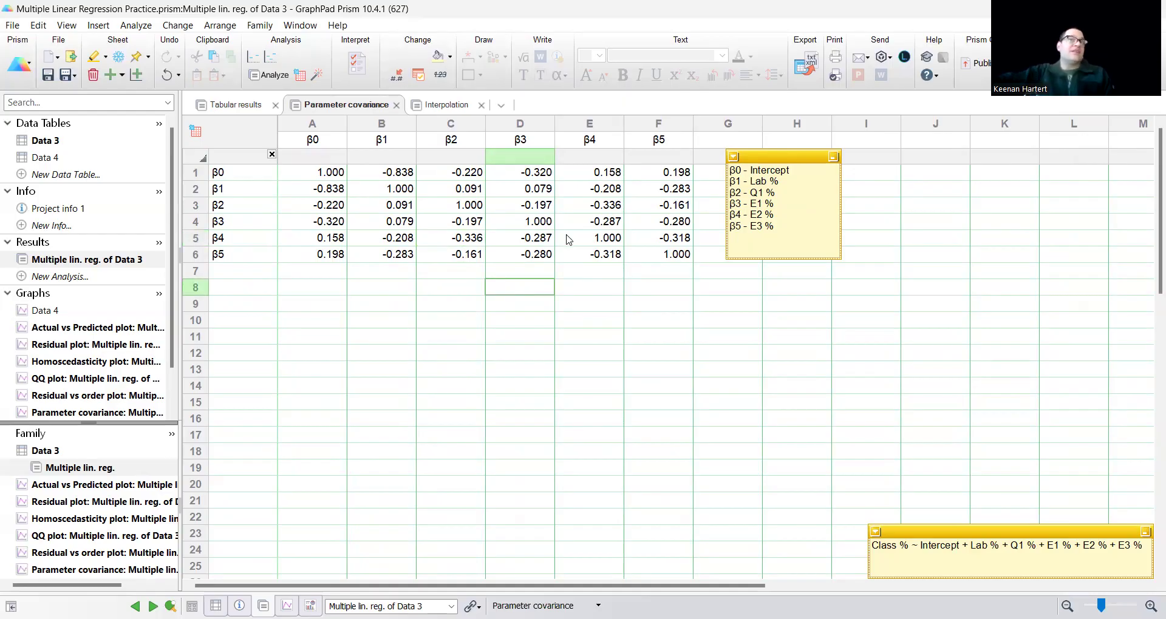
left_click(524, 328)
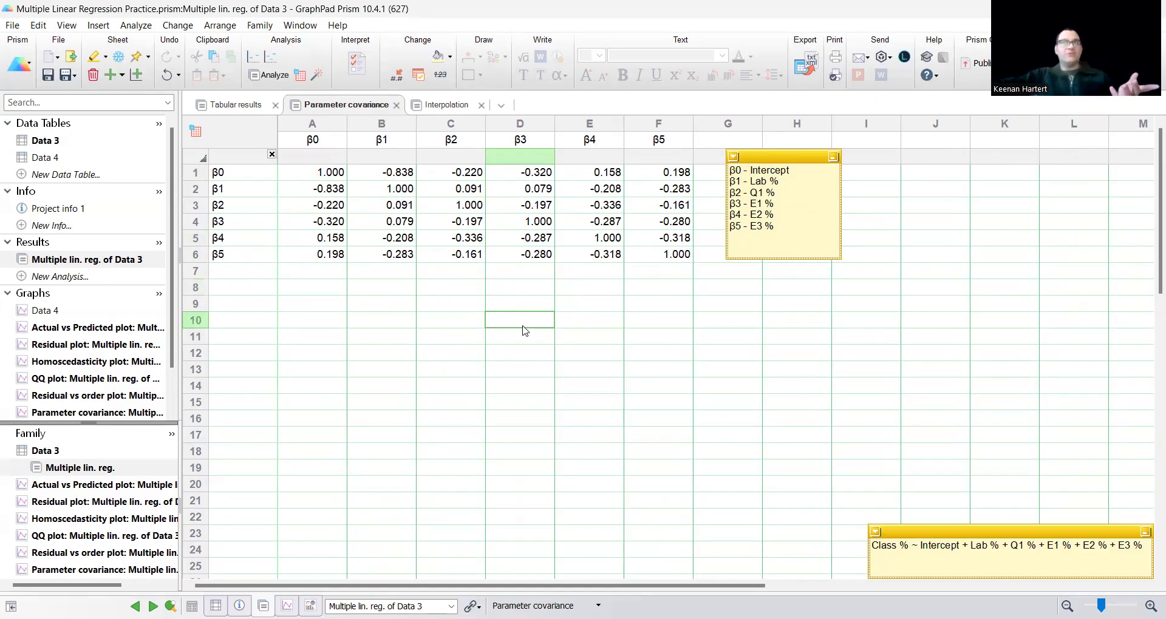
left_click(482, 325)
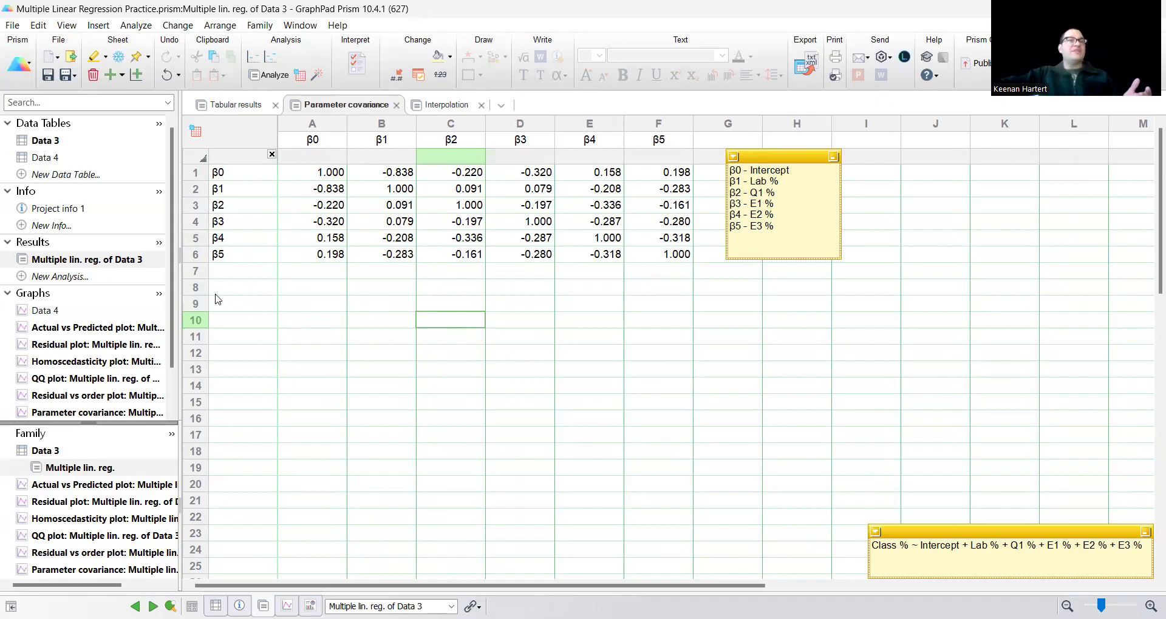
Open the Actual vs Predicted plot of the Data 3 multiple linear regression
left_click(83, 328)
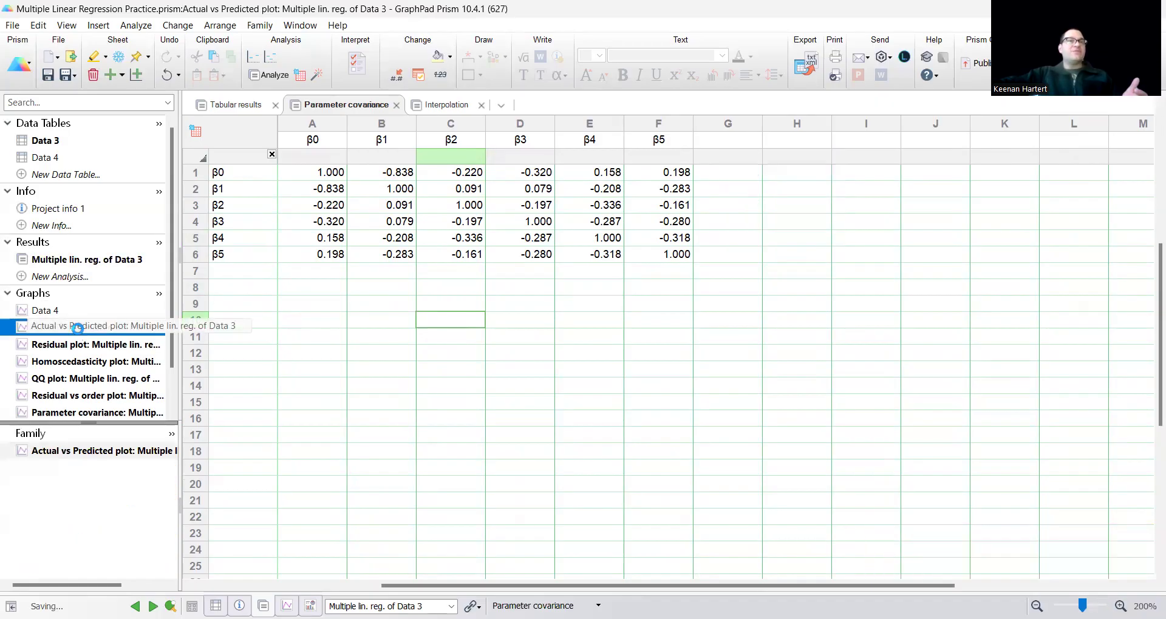